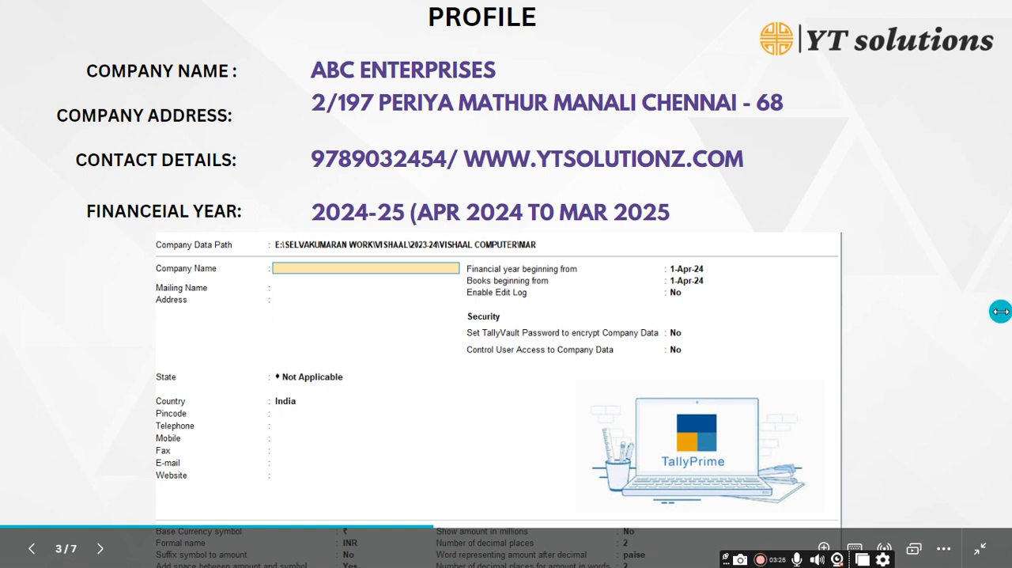
# Step: Switch to TallyPrime, quit the open session and relaunch TallyPrime 3.0 from the desktop
pyautogui.hotkey('alt', 'Tab')
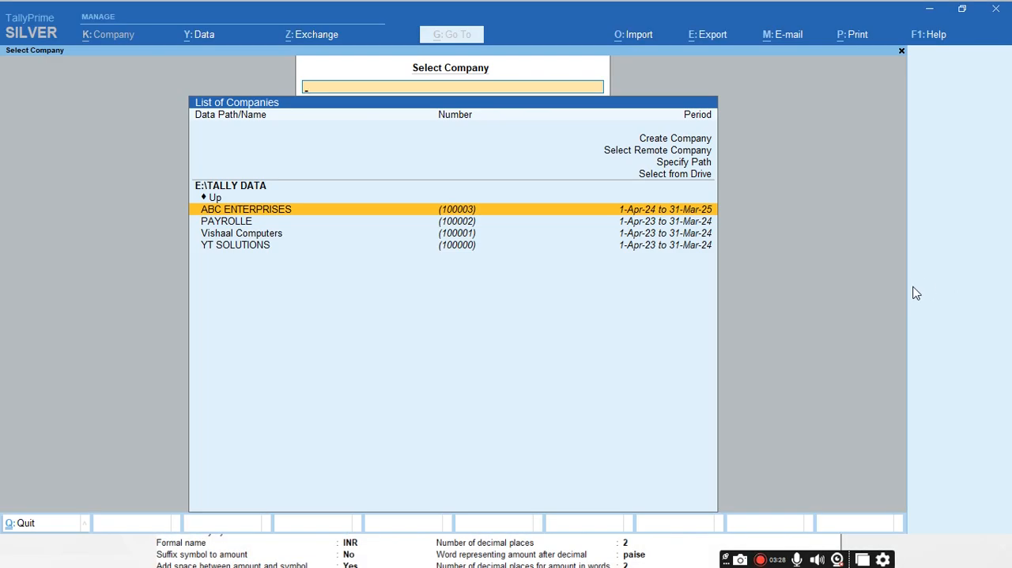
pyautogui.press('Escape')
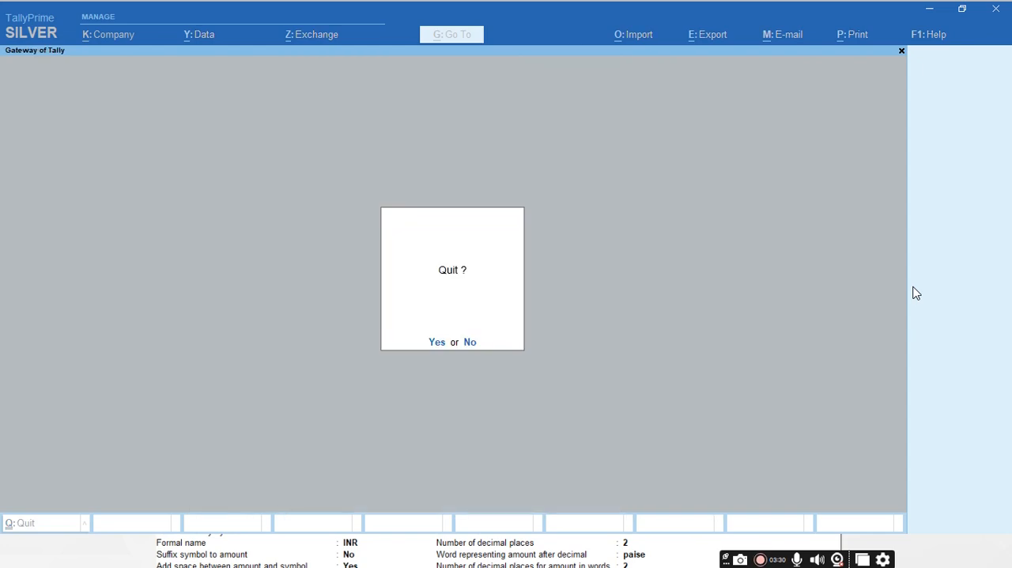
pyautogui.press('Return')
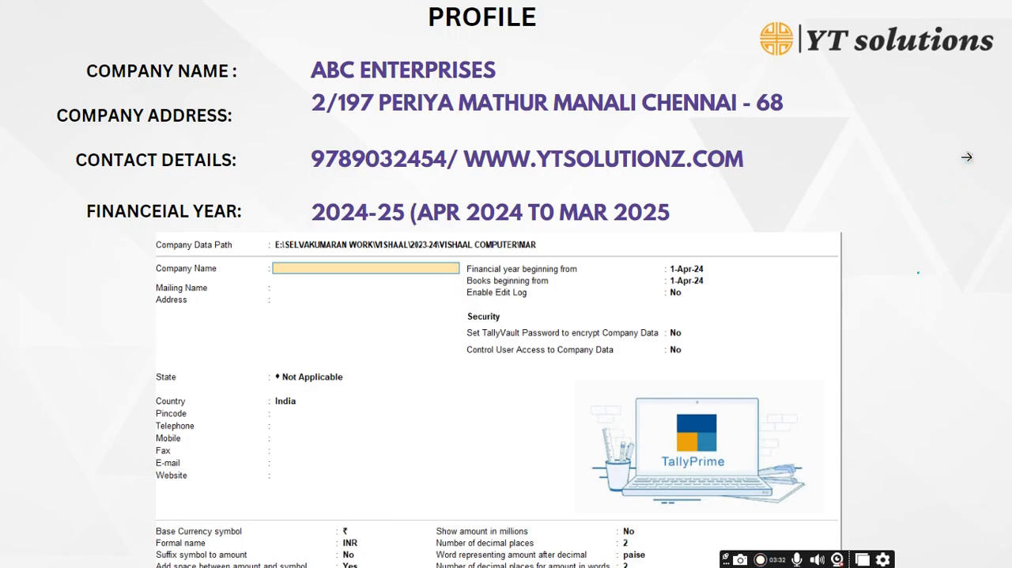
pyautogui.press('super+d')
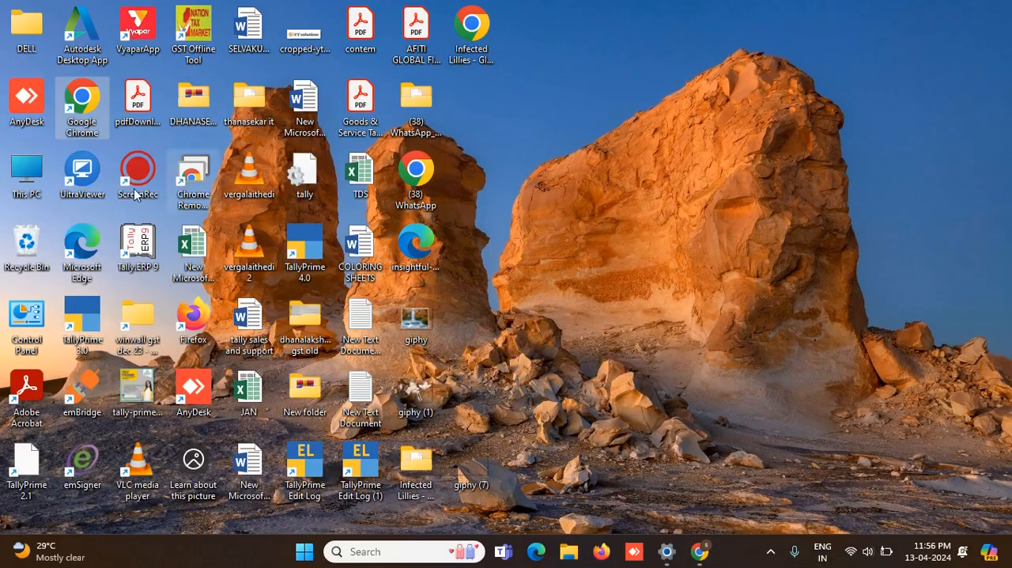
pyautogui.doubleClick(84, 328)
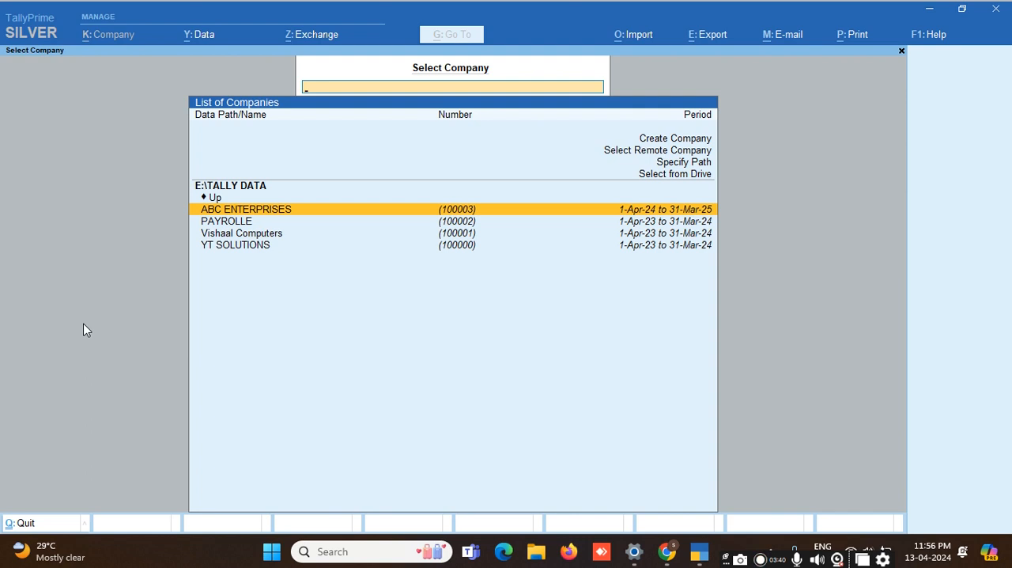
# Step: Review the options above the company list and start creating a new company
pyautogui.press('Up')
pyautogui.press('Up')
pyautogui.press('Up')
pyautogui.press('Up')
pyautogui.press('Up')
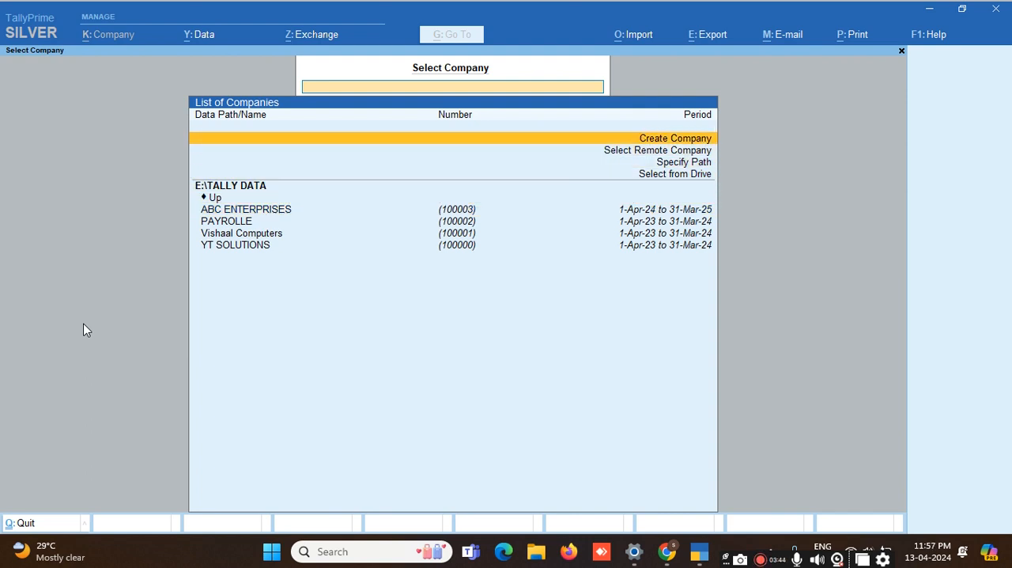
pyautogui.press('Down')
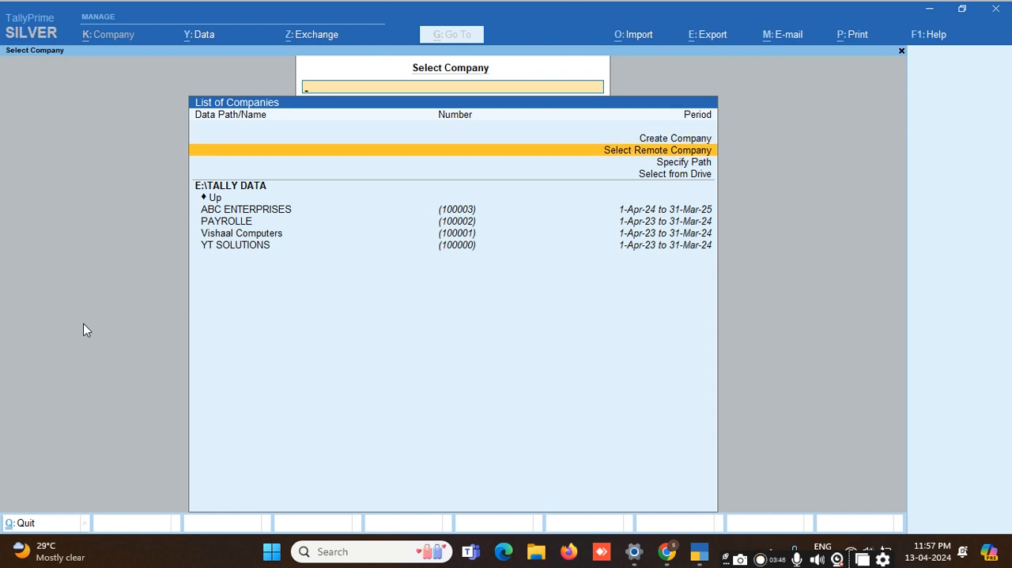
pyautogui.press('Down')
pyautogui.press('Down')
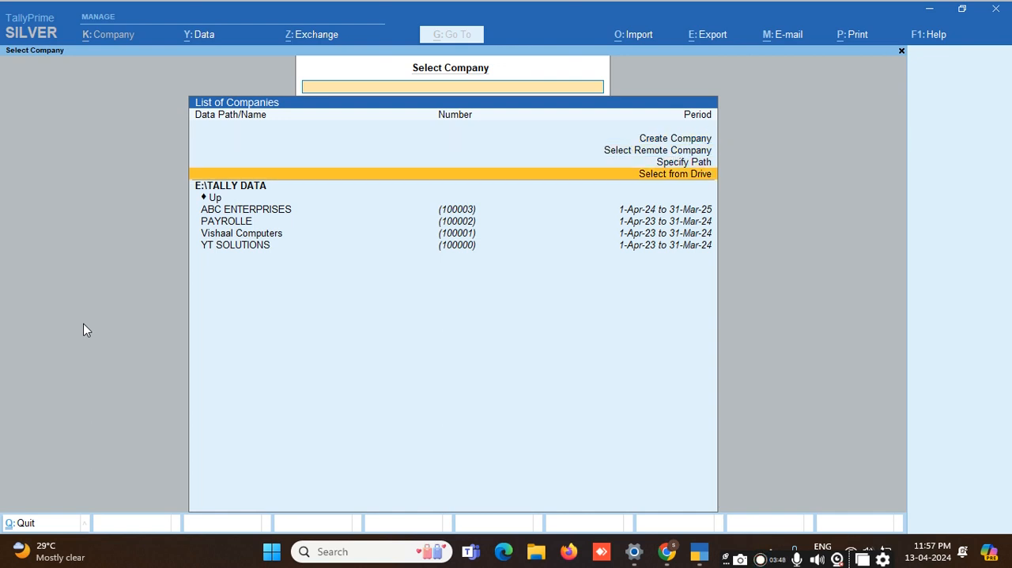
pyautogui.press('Up')
pyautogui.press('Up')
pyautogui.press('Up')
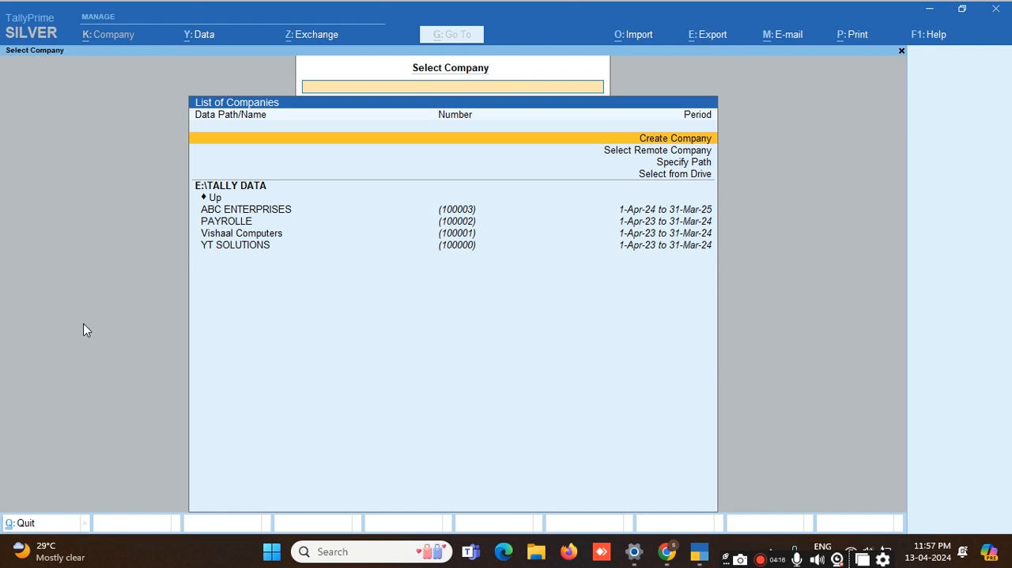
pyautogui.press('Return')
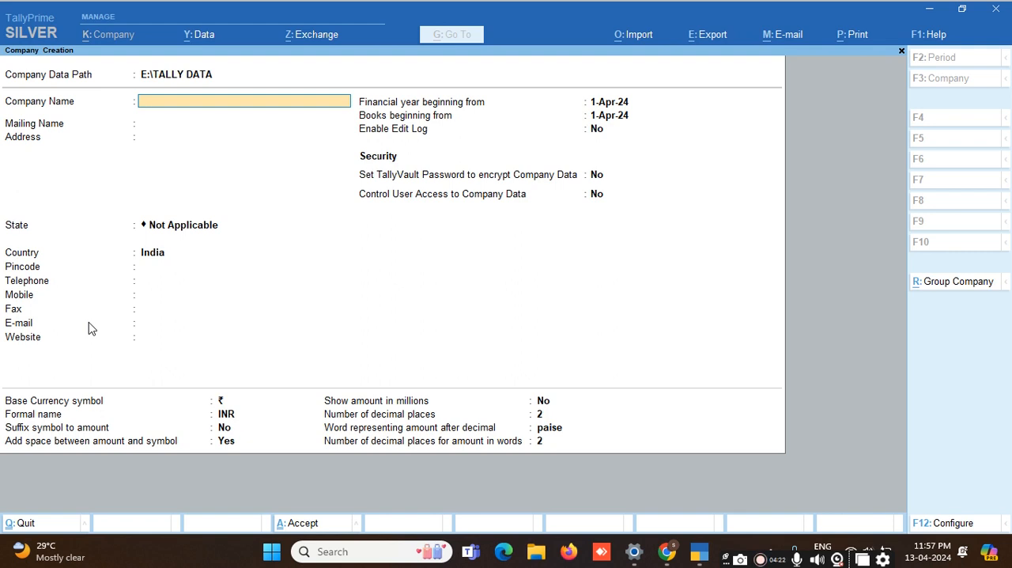
# Step: Name the company Amb Co and accept the same text as its mailing name
pyautogui.write('Amb Co')
pyautogui.press('Return')
pyautogui.press('Return')
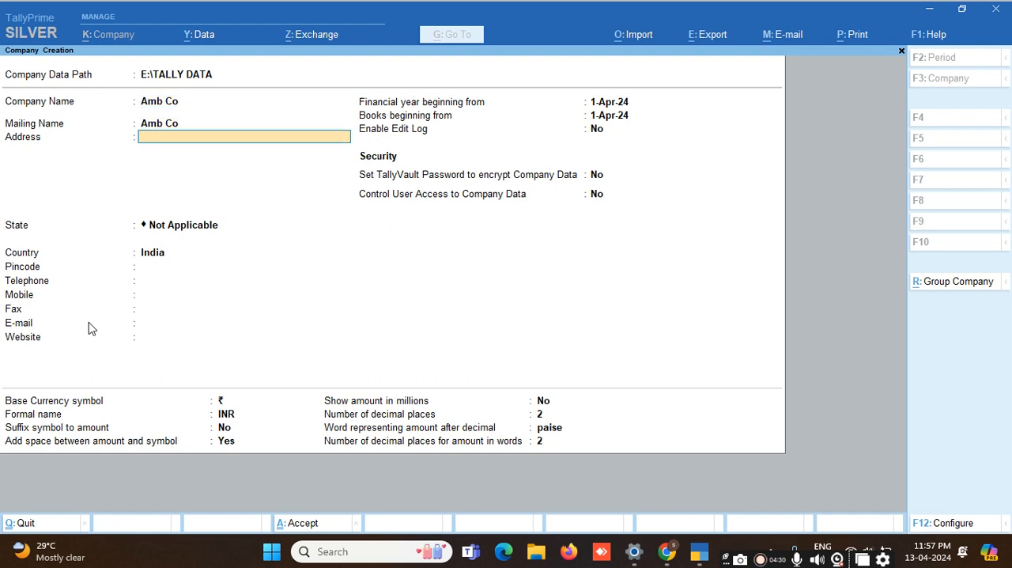
# Step: Fill in the company's postal address on two lines
pyautogui.press('BackSpace')
pyautogui.press('BackSpace')
pyautogui.press('BackSpace')
pyautogui.press('BackSpace')
pyautogui.press('BackSpace')
pyautogui.press('BackSpace')
pyautogui.press('Return')
pyautogui.press('BackSpace')
pyautogui.press('BackSpace')
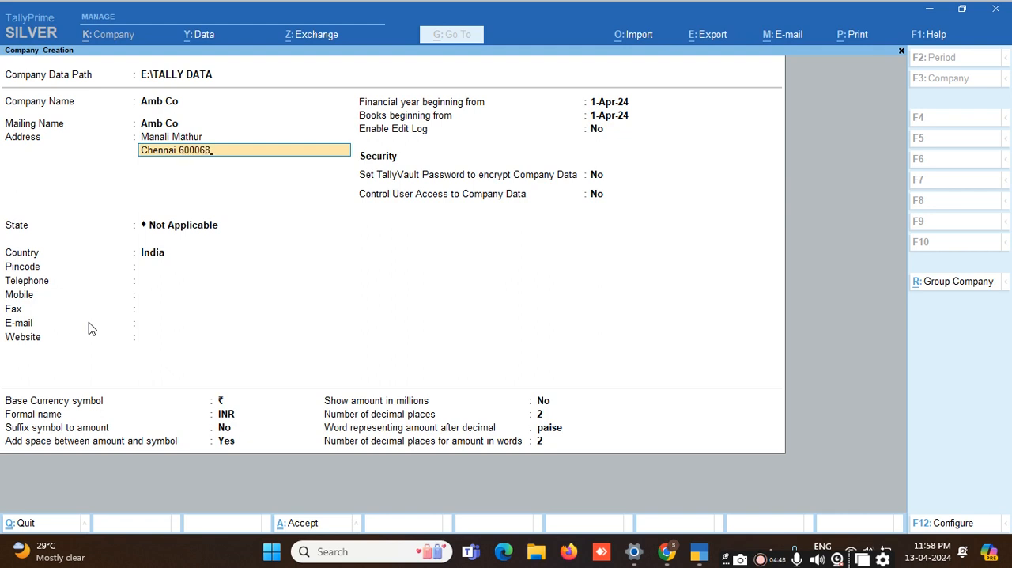
pyautogui.press('Return')
pyautogui.press('Return')
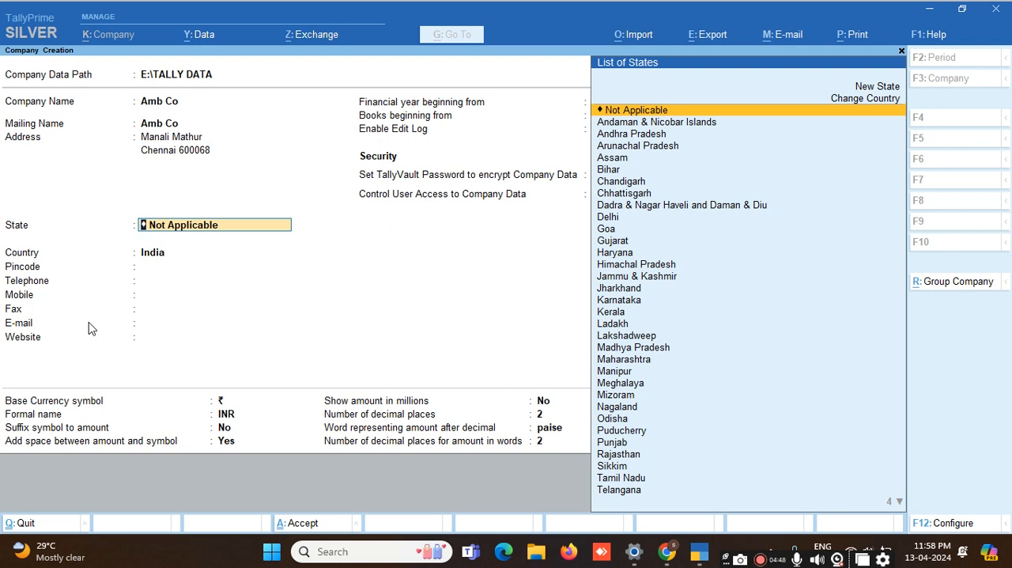
# Step: Set the company's state to Tamil Nadu and enter its postal pincode
pyautogui.write('T')
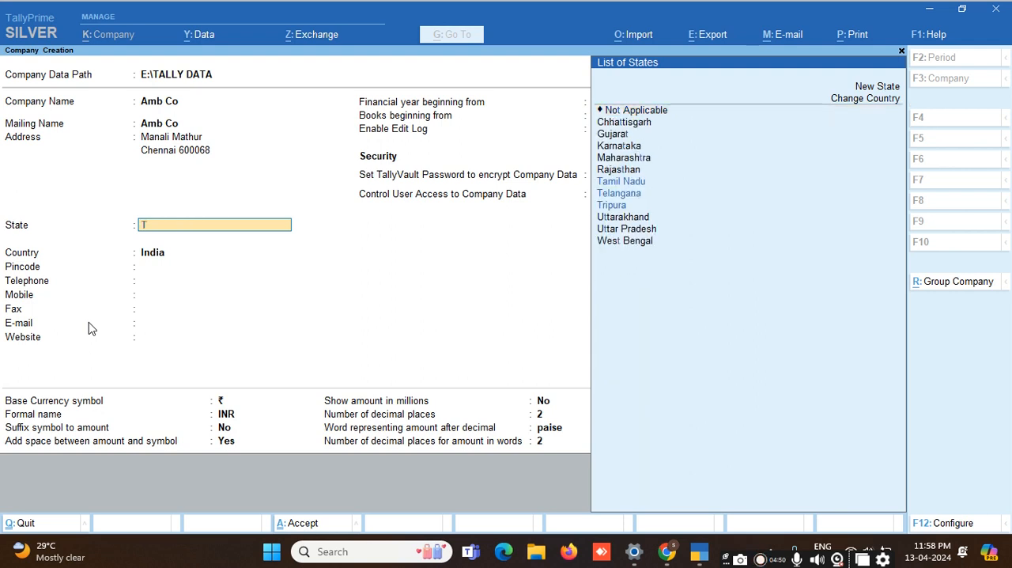
pyautogui.write('a')
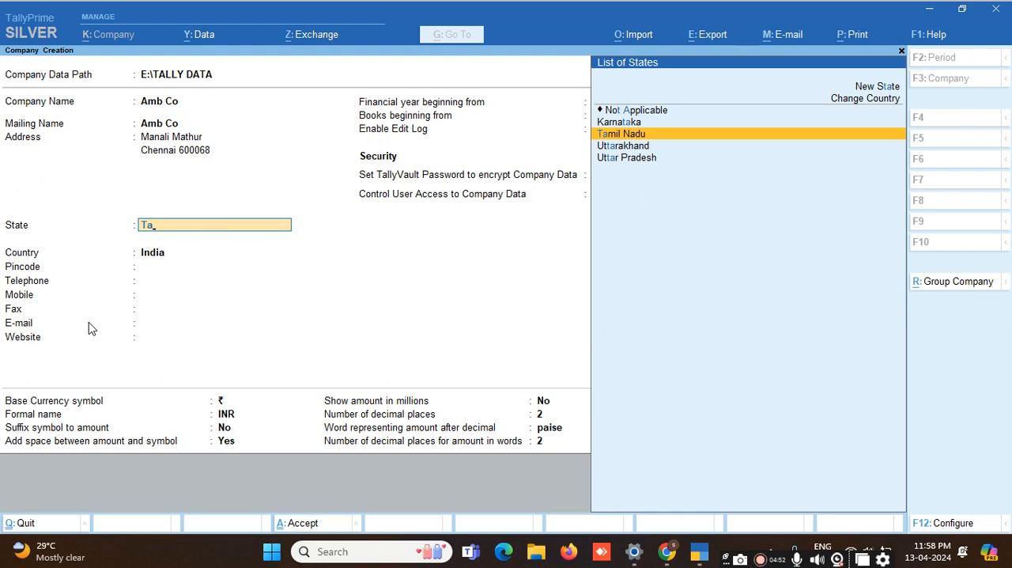
pyautogui.press('Return')
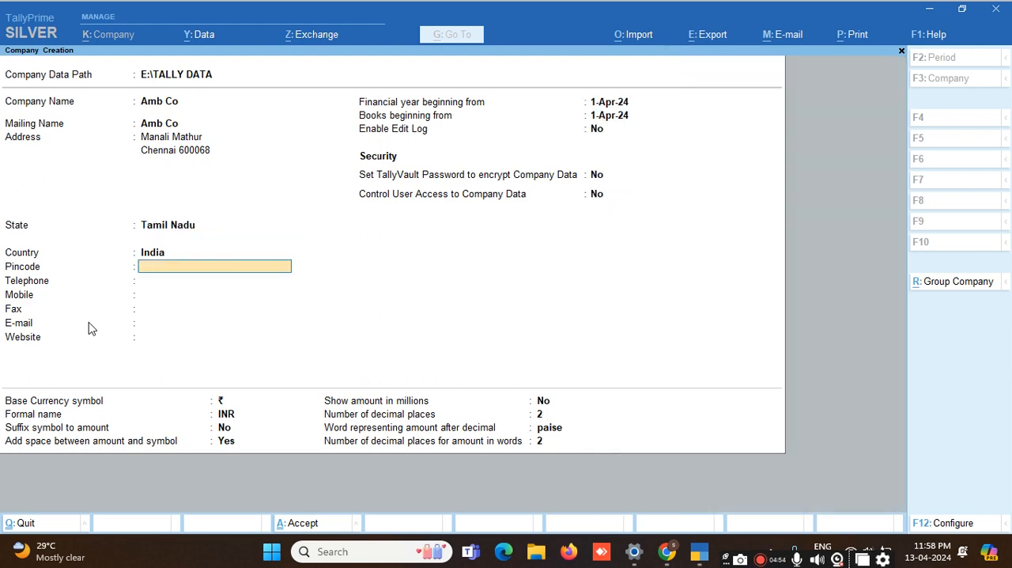
pyautogui.write('600068')
pyautogui.press('BackSpace')
pyautogui.write('8')
pyautogui.press('Return')
# Step: Go back to the country field and look through the available countries, keeping India and the entered pincode
pyautogui.press('BackSpace')
pyautogui.press('BackSpace')
pyautogui.press('Up')
pyautogui.press('Up')
pyautogui.press('Up')
pyautogui.press('Up')
pyautogui.press('Up')
pyautogui.press('Up')
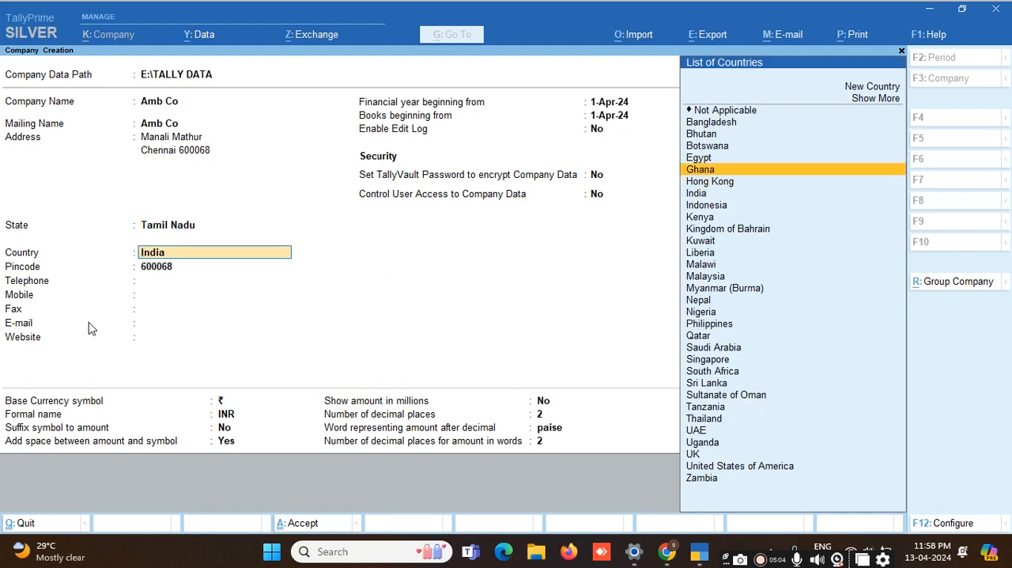
pyautogui.press('Down')
pyautogui.press('Down')
pyautogui.press('Down')
pyautogui.press('Down')
pyautogui.press('Down')
pyautogui.press('Down')
pyautogui.press('Down')
pyautogui.press('Down')
pyautogui.press('Down')
pyautogui.press('Down')
pyautogui.press('Down')
pyautogui.press('Down')
pyautogui.press('Down')
pyautogui.press('Down')
pyautogui.press('Down')
pyautogui.press('Down')
pyautogui.press('Down')
pyautogui.press('Down')
pyautogui.press('Down')
pyautogui.press('Down')
pyautogui.press('Down')
pyautogui.press('Down')
pyautogui.press('Down')
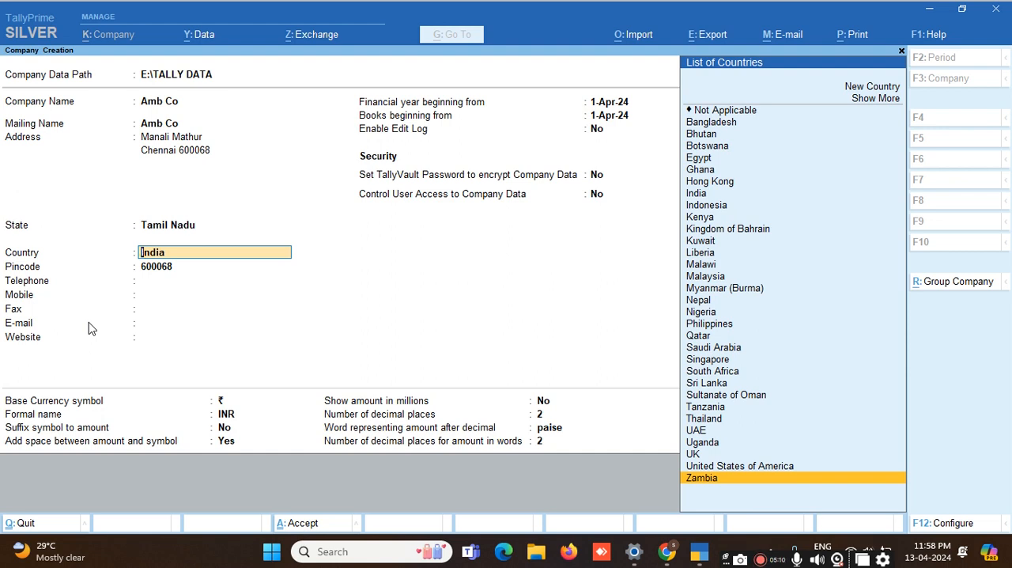
pyautogui.press('Up')
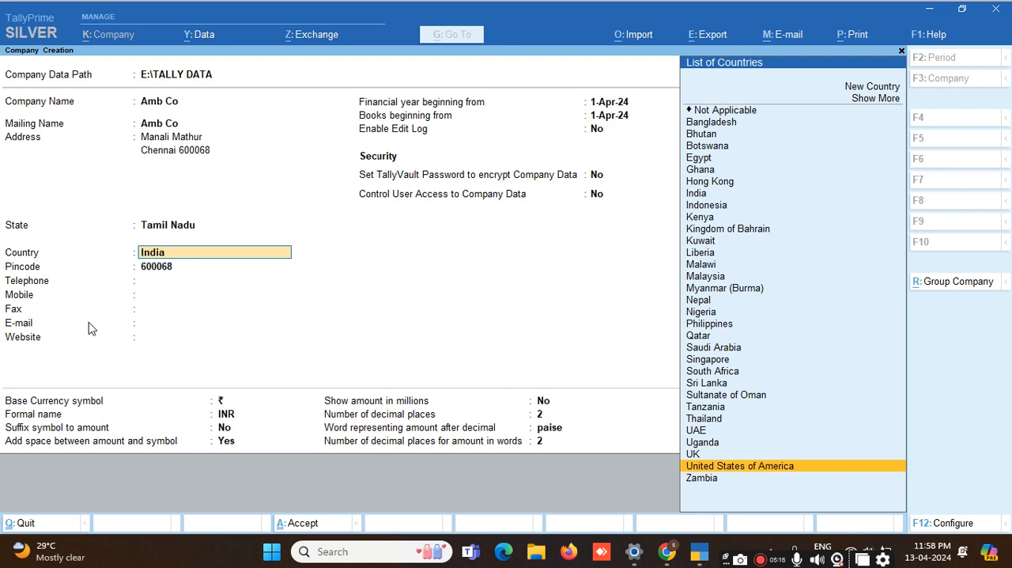
pyautogui.press('Up')
pyautogui.press('Up')
pyautogui.press('Up')
pyautogui.press('Up')
pyautogui.press('Up')
pyautogui.press('Up')
pyautogui.press('Up')
pyautogui.press('Up')
pyautogui.press('Up')
pyautogui.press('Up')
pyautogui.press('Up')
pyautogui.press('Up')
pyautogui.press('Up')
pyautogui.press('Up')
pyautogui.press('Up')
pyautogui.press('Up')
pyautogui.press('Up')
pyautogui.press('Up')
pyautogui.press('Up')
pyautogui.press('Up')
pyautogui.press('Up')
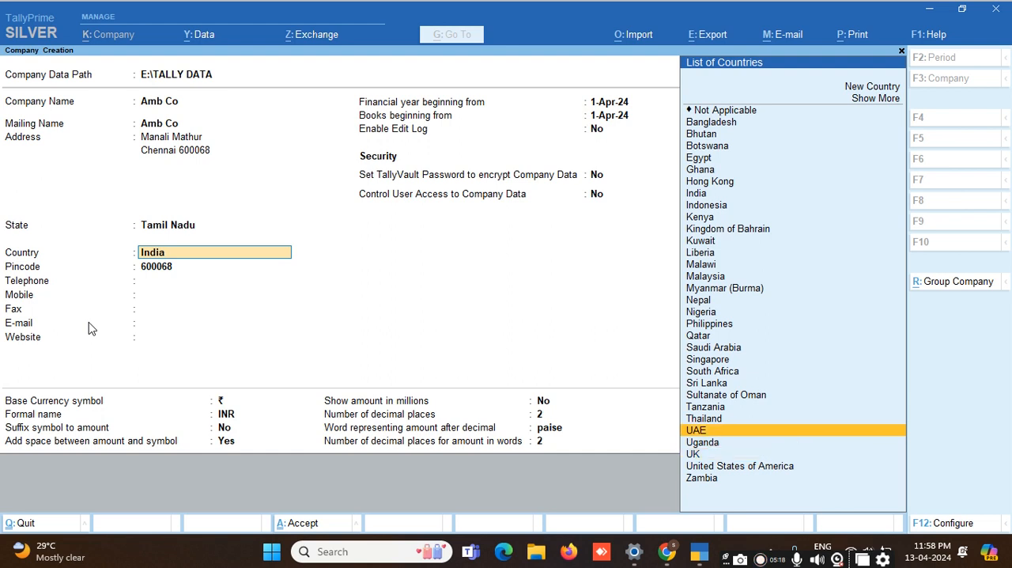
pyautogui.press('Down')
pyautogui.press('Down')
pyautogui.press('Down')
pyautogui.press('Down')
pyautogui.press('Down')
pyautogui.press('Down')
pyautogui.press('Down')
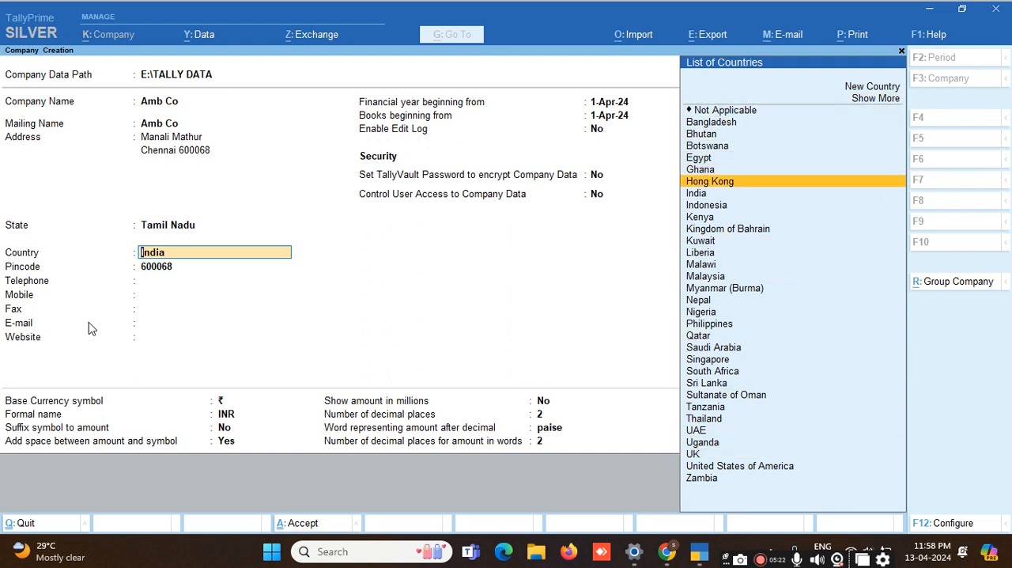
pyautogui.press('Down')
pyautogui.press('Down')
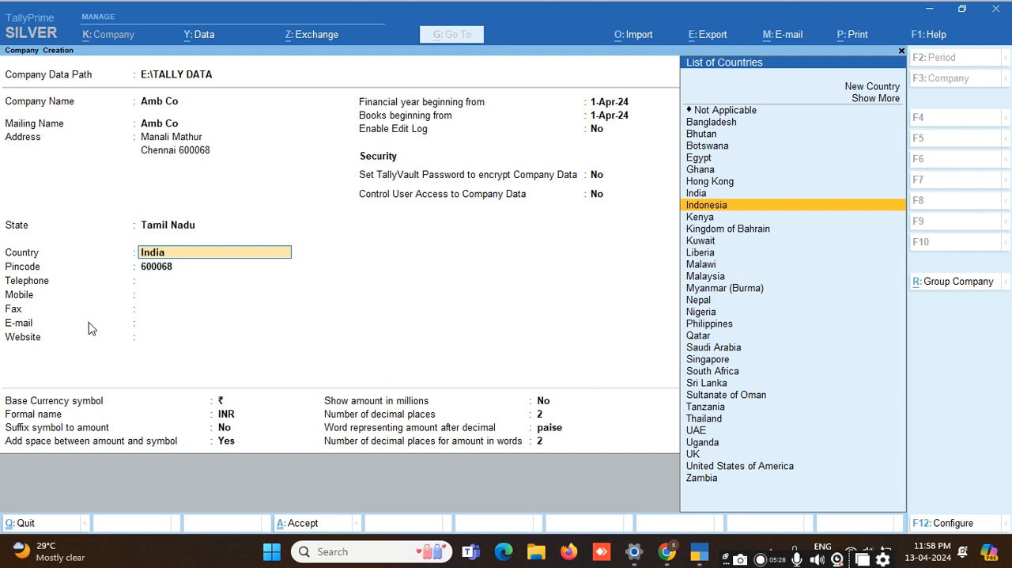
pyautogui.press('Up')
pyautogui.press('Up')
pyautogui.press('Up')
pyautogui.press('Up')
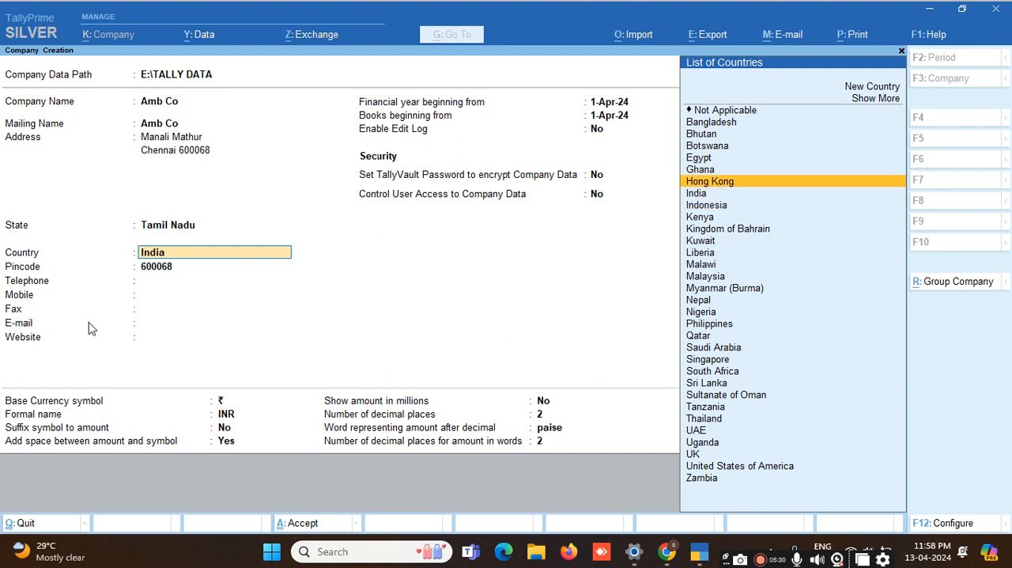
pyautogui.press('Up')
pyautogui.press('Up')
pyautogui.press('Down')
pyautogui.press('Down')
pyautogui.press('Down')
pyautogui.press('Down')
pyautogui.press('Down')
pyautogui.press('Down')
pyautogui.press('Down')
pyautogui.press('Down')
pyautogui.press('Down')
pyautogui.press('Down')
pyautogui.press('Down')
pyautogui.press('Down')
pyautogui.press('Down')
pyautogui.press('Down')
pyautogui.press('Down')
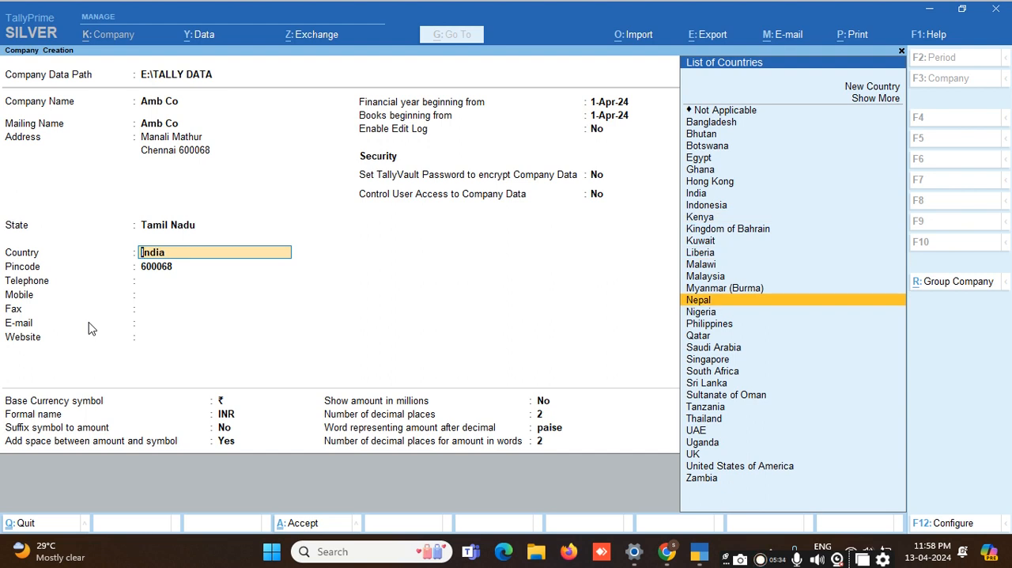
pyautogui.press('Up')
pyautogui.press('Up')
pyautogui.press('Up')
pyautogui.press('Up')
pyautogui.press('Up')
pyautogui.press('Up')
pyautogui.press('Up')
pyautogui.press('Up')
pyautogui.press('Up')
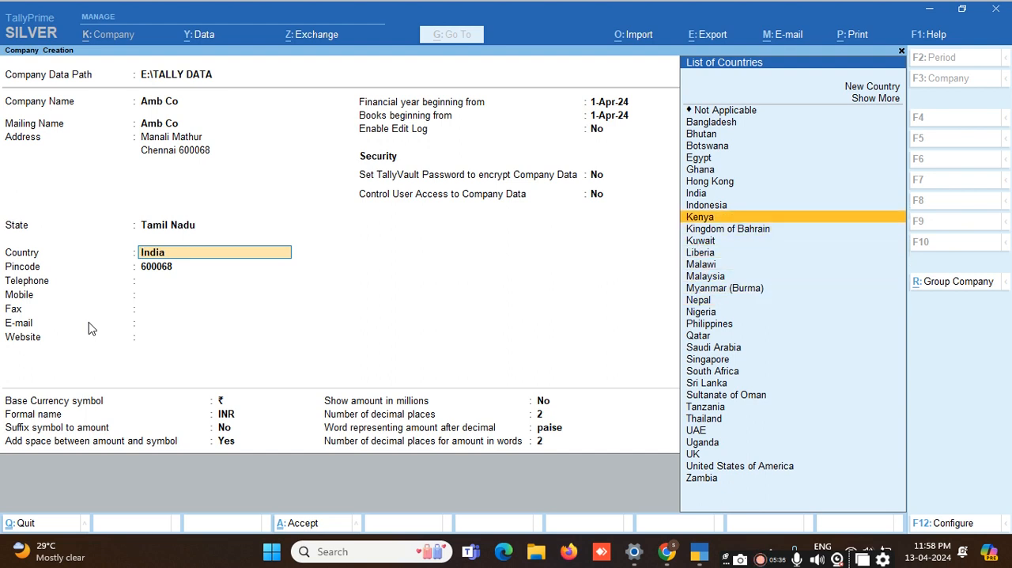
pyautogui.press('Return')
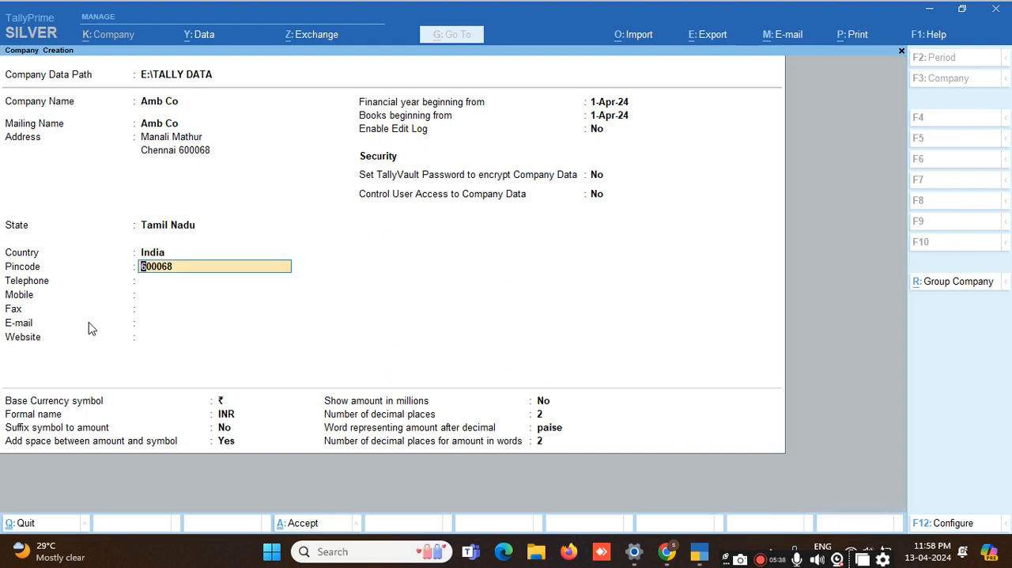
pyautogui.press('Return')
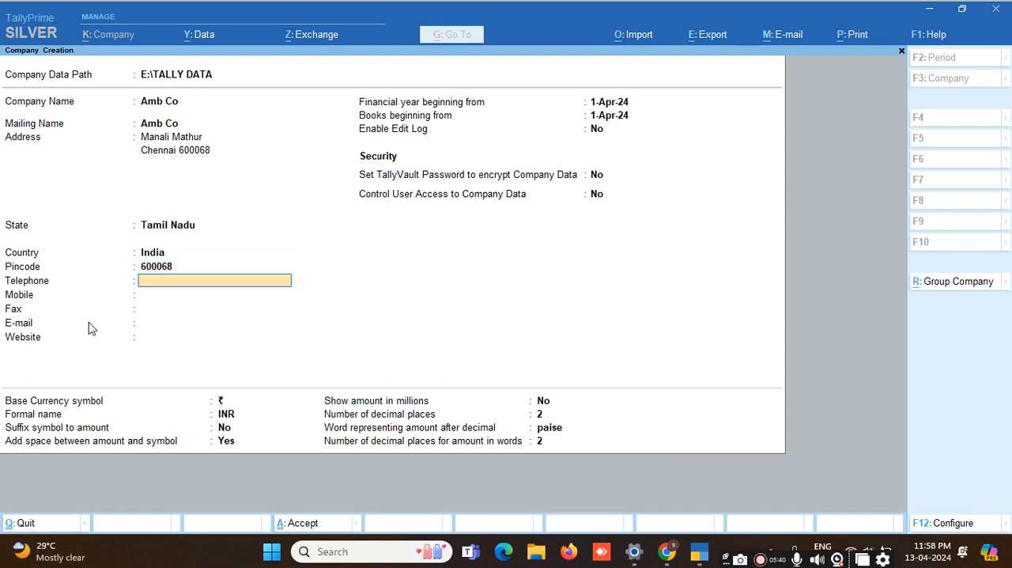
# Step: Enter the company's telephone and mobile numbers and leave the fax number blank
pyautogui.press('Return')
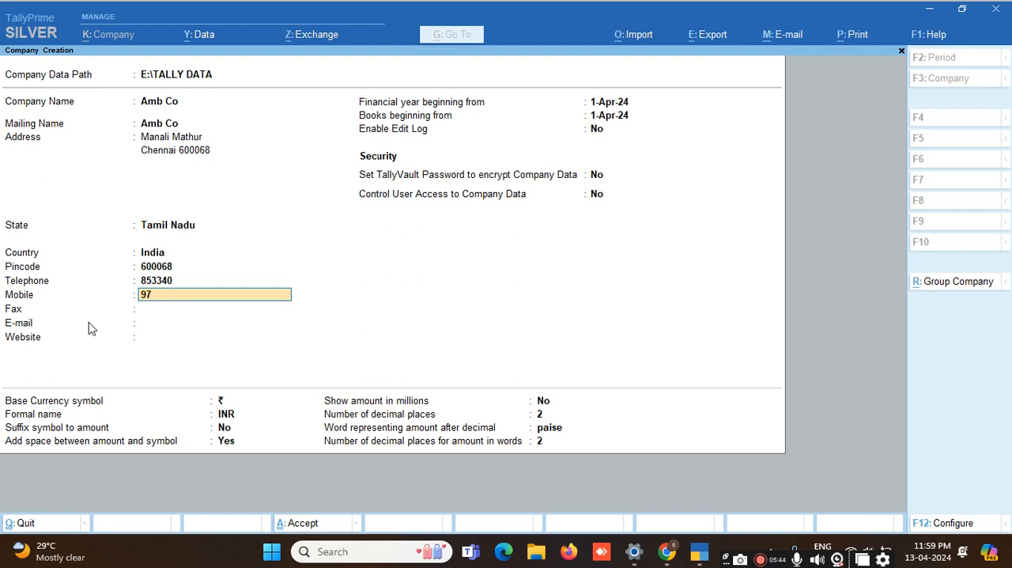
pyautogui.press('Return')
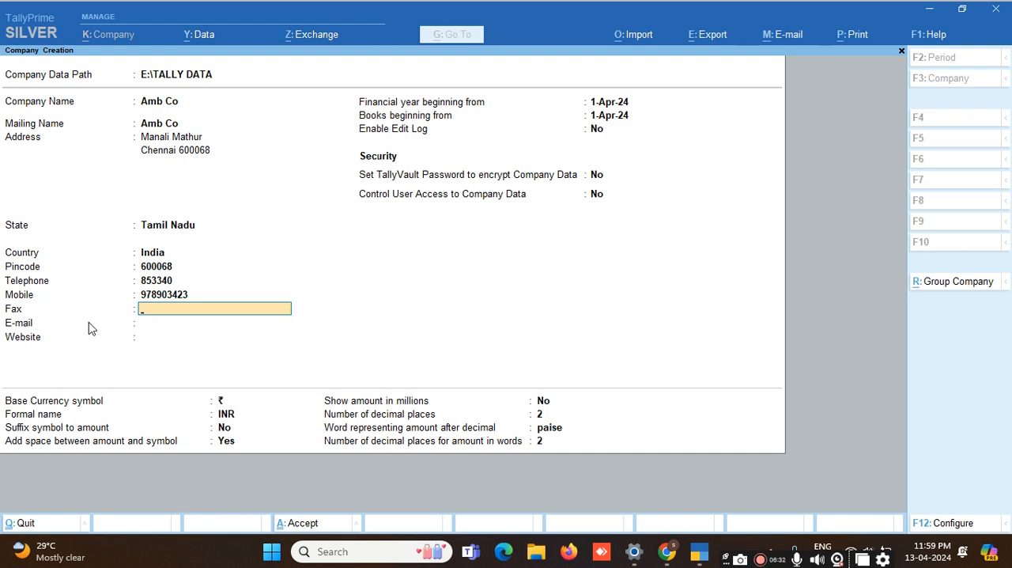
pyautogui.press('Return')
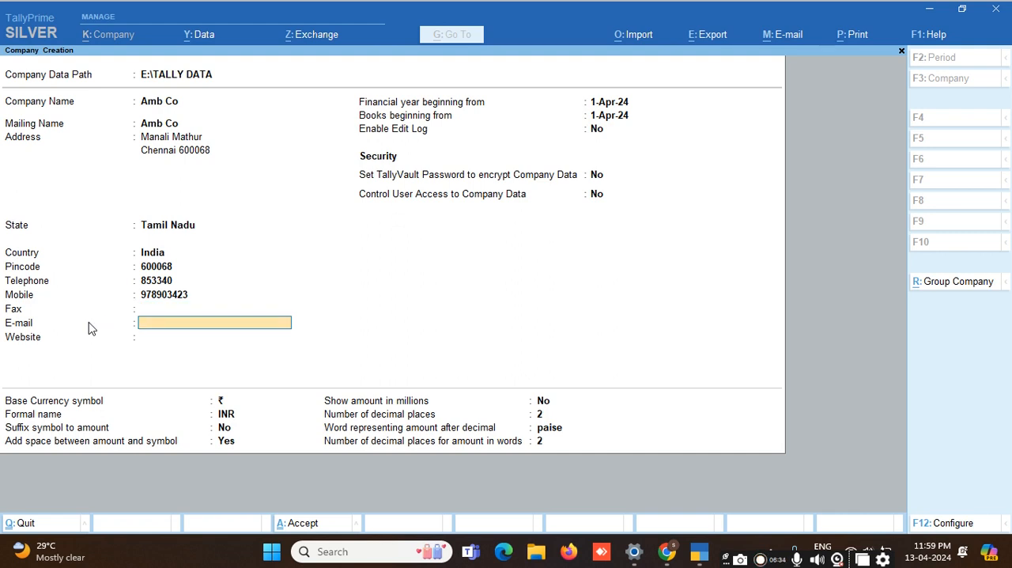
# Step: Fill in the company's e-mail address and set its website to weww.com
pyautogui.press('Return')
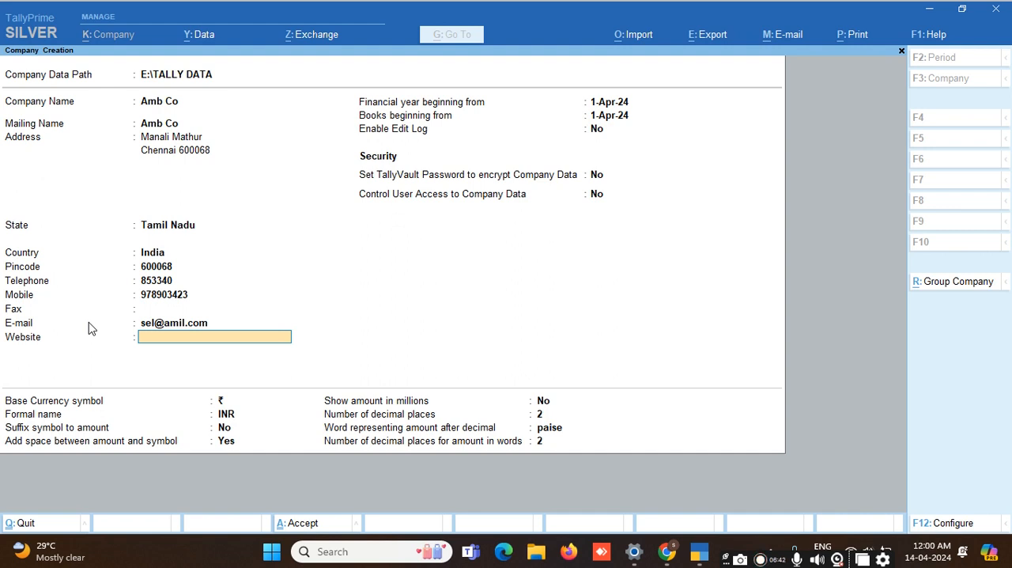
pyautogui.write('wewww.com')
pyautogui.press('Return')
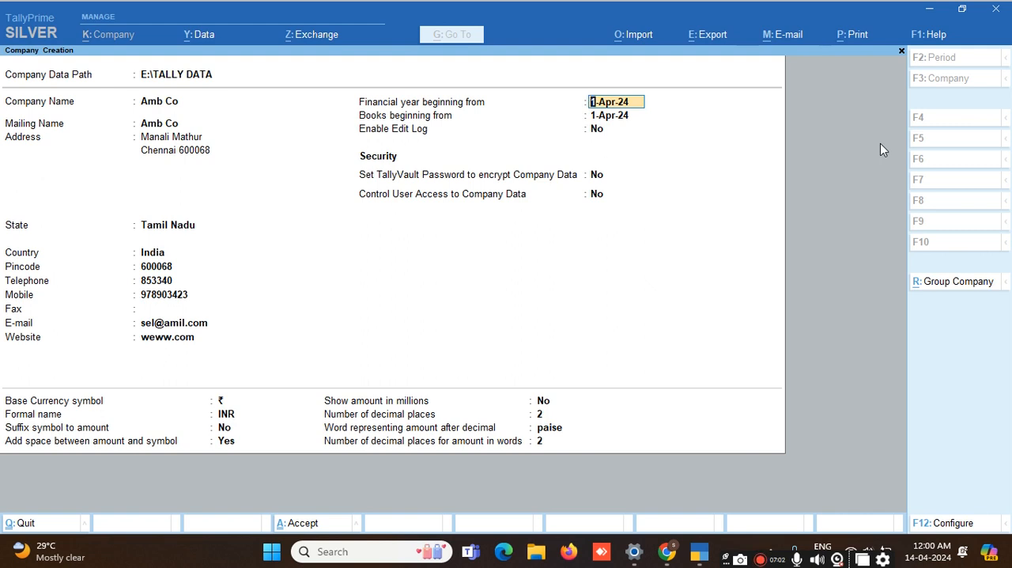
# Step: Accept 1-Apr-24 as the financial year and books beginning dates, and keep Enable Edit Log at No
pyautogui.press('Return')
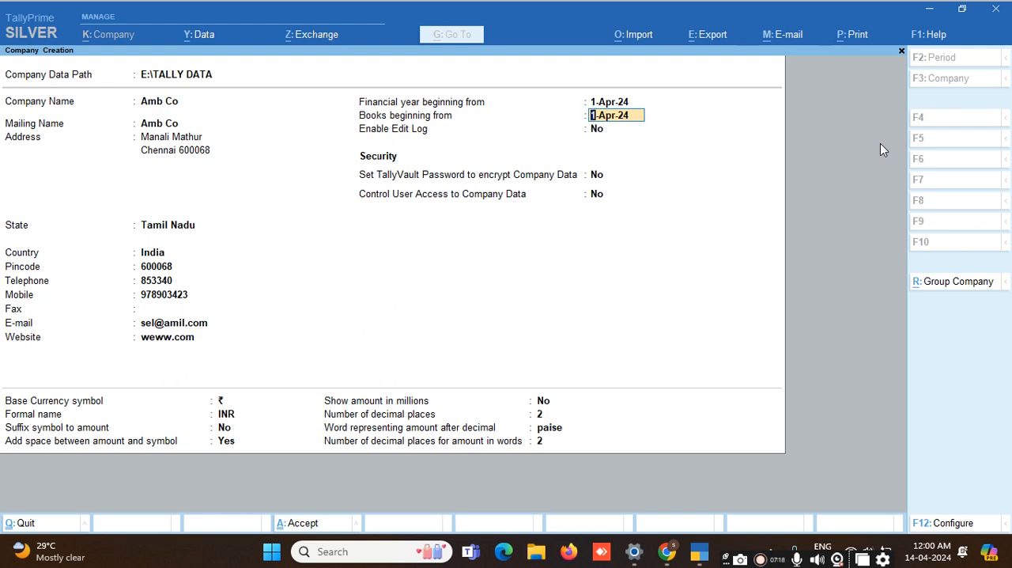
pyautogui.press('Return')
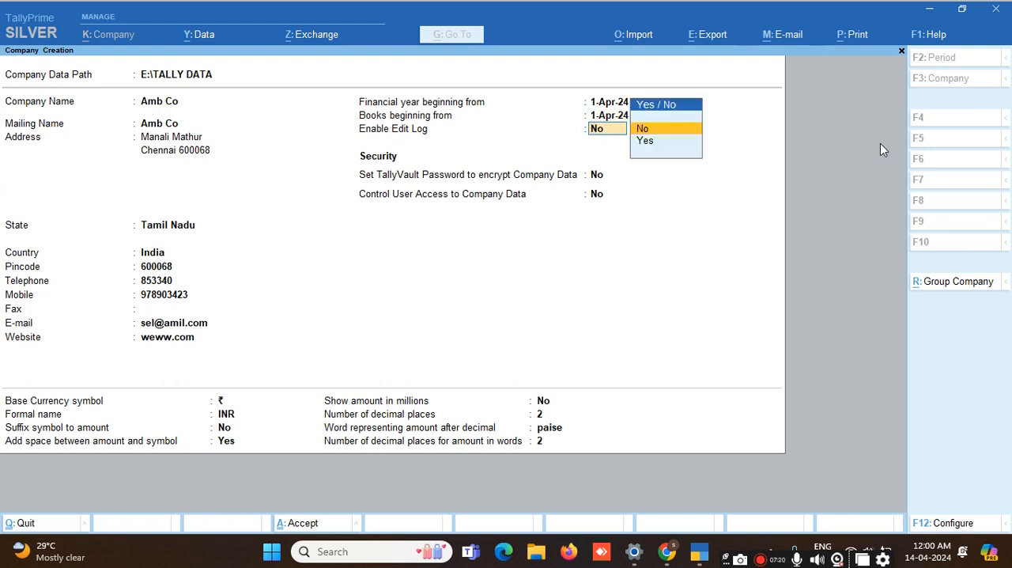
pyautogui.press('Return')
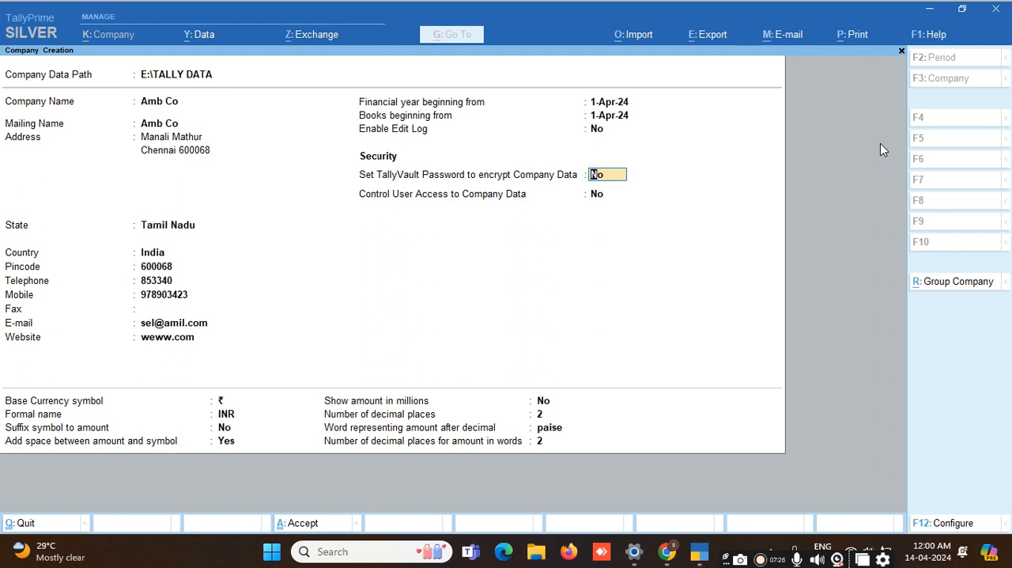
# Step: Keep TallyVault password and user access control at No, and accept the default currency settings of ₹, INR, paise and 2 decimal places
pyautogui.press('Return')
pyautogui.press('Return')
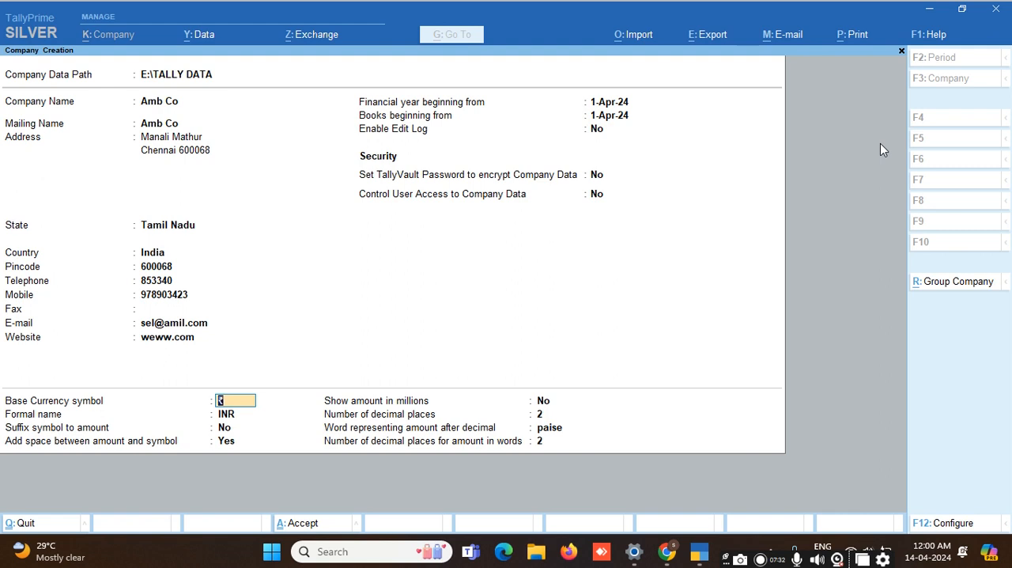
pyautogui.press('Return')
pyautogui.press('Return')
pyautogui.press('Return')
pyautogui.press('Return')
pyautogui.press('Return')
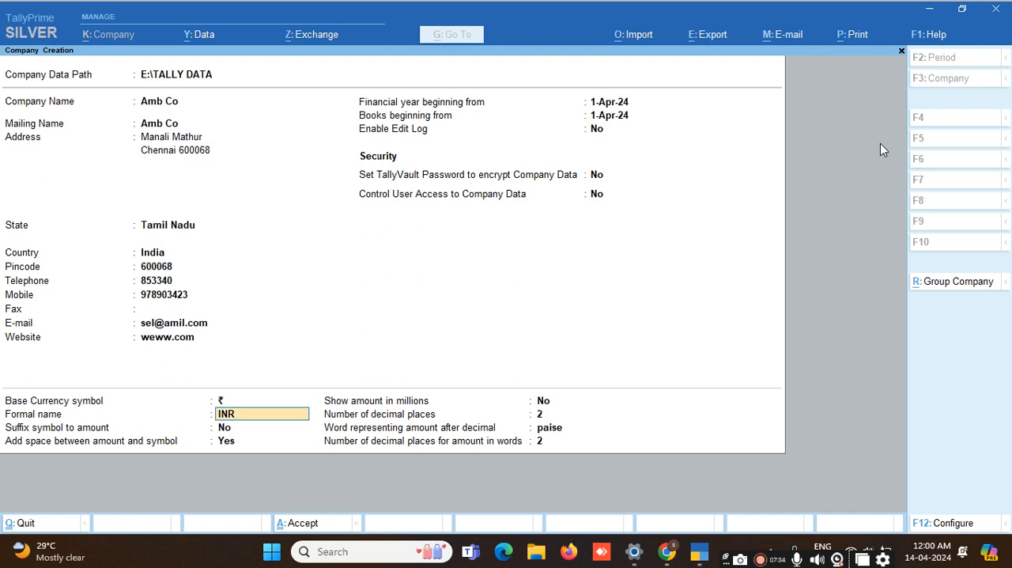
pyautogui.press('Return')
pyautogui.press('Return')
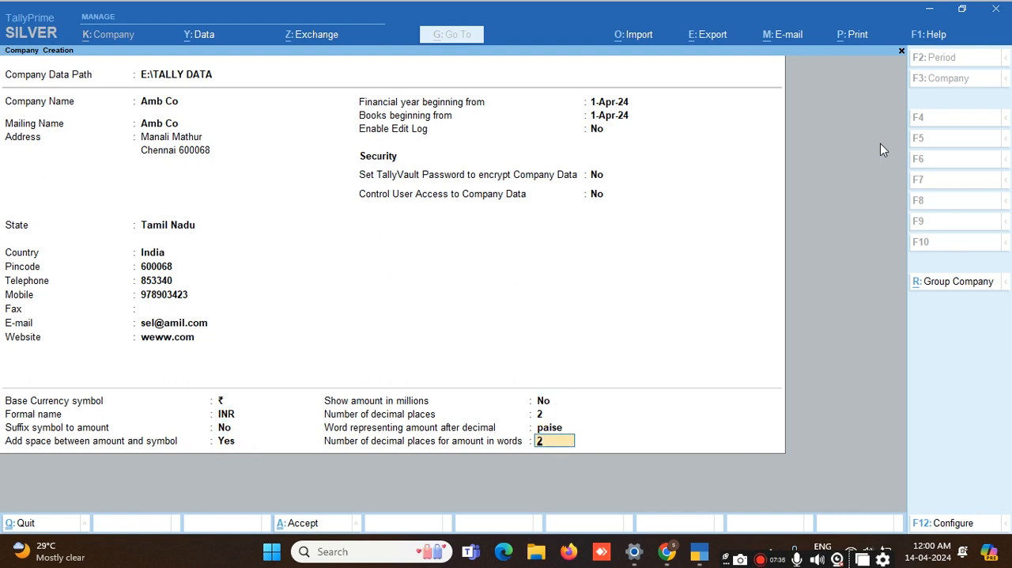
pyautogui.press('Return')
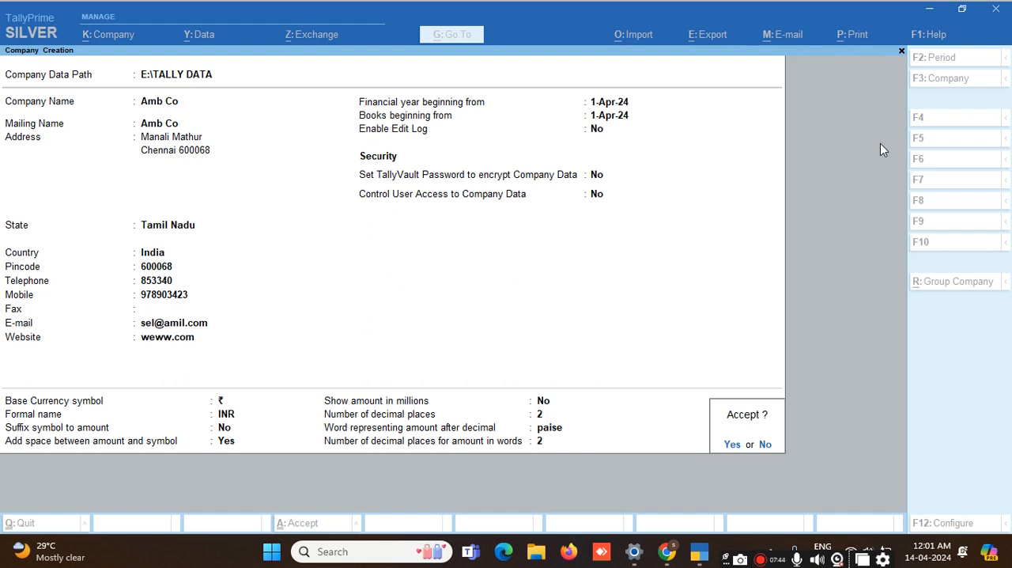
# Step: Return to the company creation form without saving and review the fields from the website through the security and base currency settings
pyautogui.press('Escape')
pyautogui.press('Up')
pyautogui.press('Up')
pyautogui.press('Up')
pyautogui.press('Up')
pyautogui.press('Up')
pyautogui.press('Up')
pyautogui.press('Up')
pyautogui.press('Up')
pyautogui.press('Up')
pyautogui.press('Up')
pyautogui.press('Up')
pyautogui.press('Up')
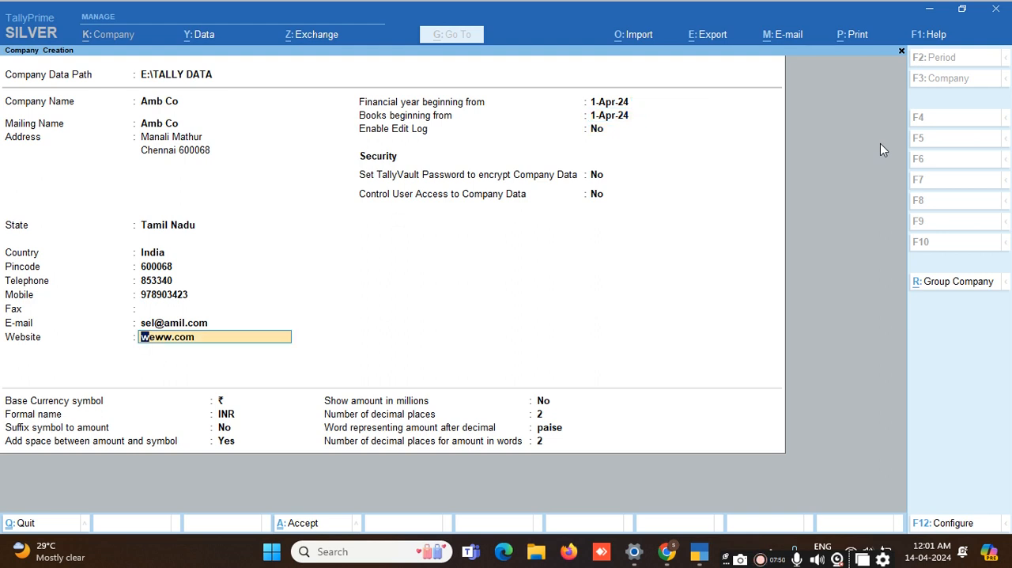
pyautogui.press('Down')
pyautogui.press('Down')
pyautogui.press('Down')
pyautogui.press('Down')
pyautogui.press('Down')
pyautogui.press('Down')
pyautogui.press('Down')
pyautogui.press('Down')
pyautogui.press('Down')
pyautogui.press('Down')
pyautogui.press('Down')
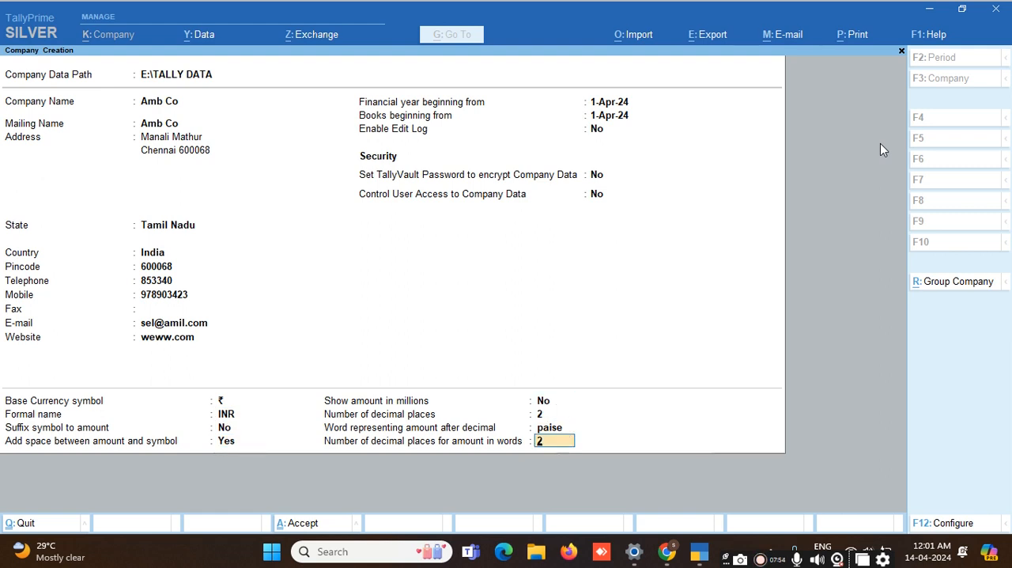
# Step: Save the new company Amb Co and leave its company features at their defaults, returning to the Gateway of Tally
pyautogui.press('Return')
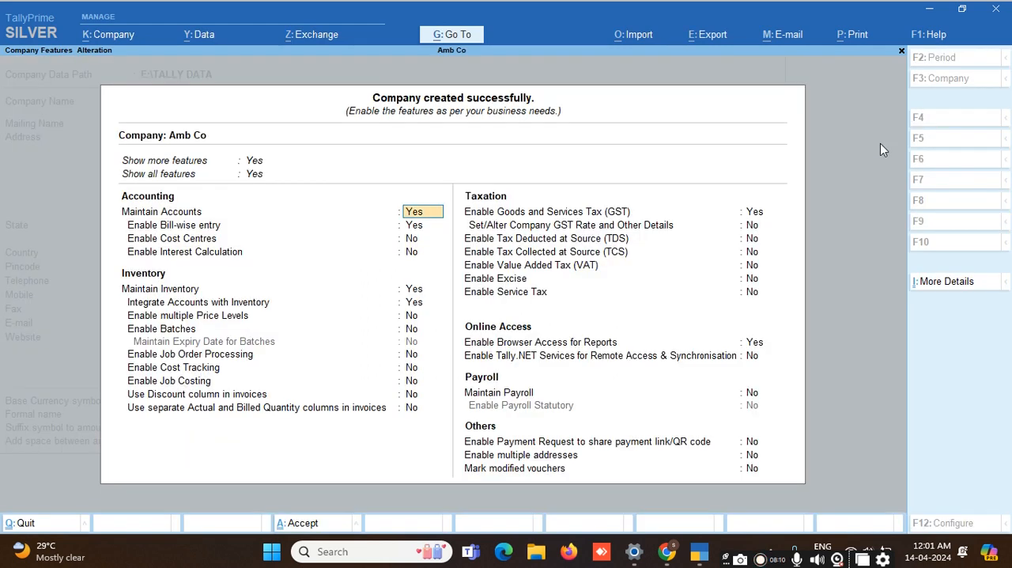
pyautogui.press('BackSpace')
pyautogui.press('Escape')
pyautogui.press('y')
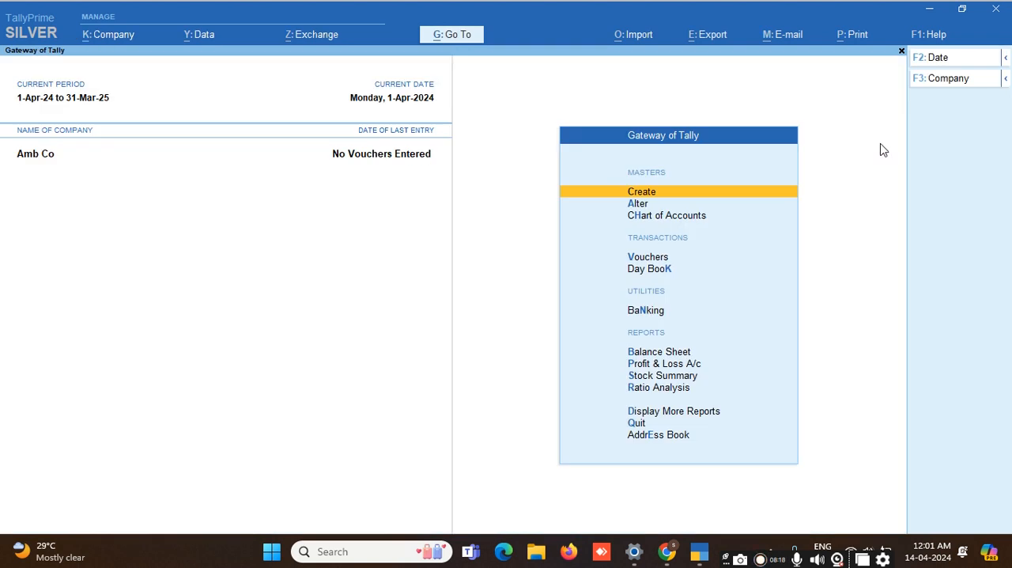
# Step: Minimise the current window, launch TallyPrime 3.0 from the desktop and highlight Amb Co in the list of companies
pyautogui.click(930, 9)
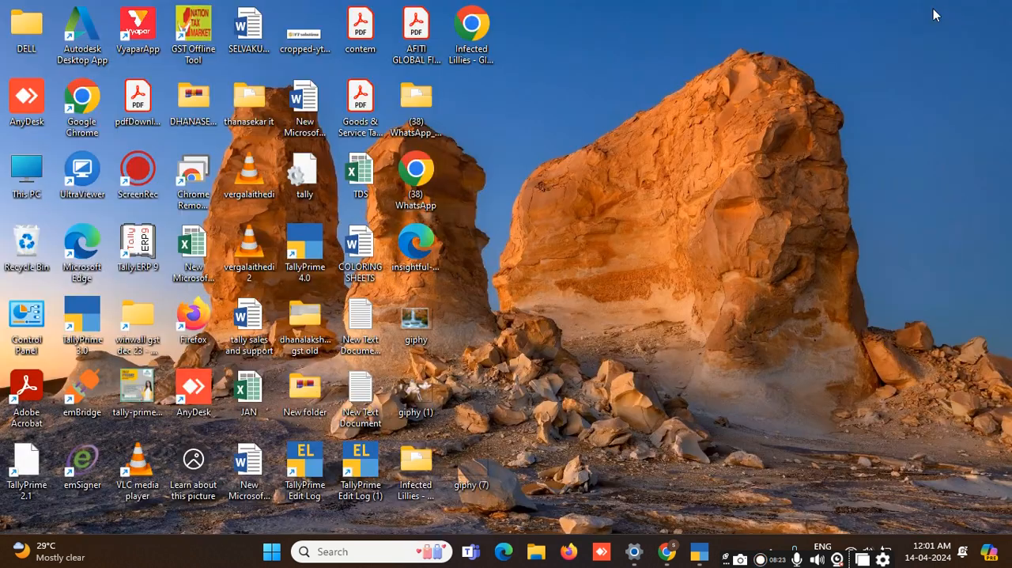
pyautogui.doubleClick(84, 324)
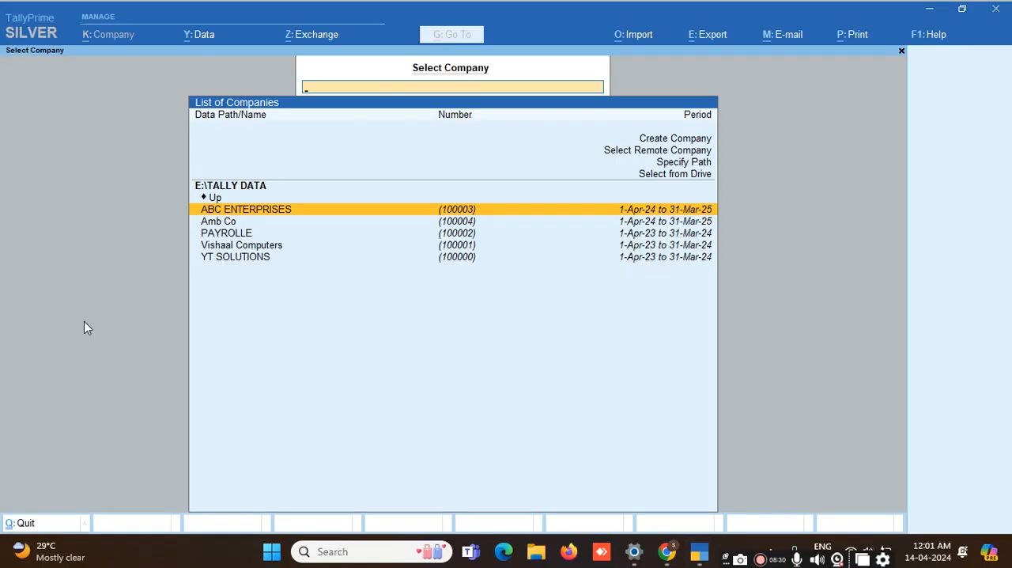
pyautogui.press('Down')
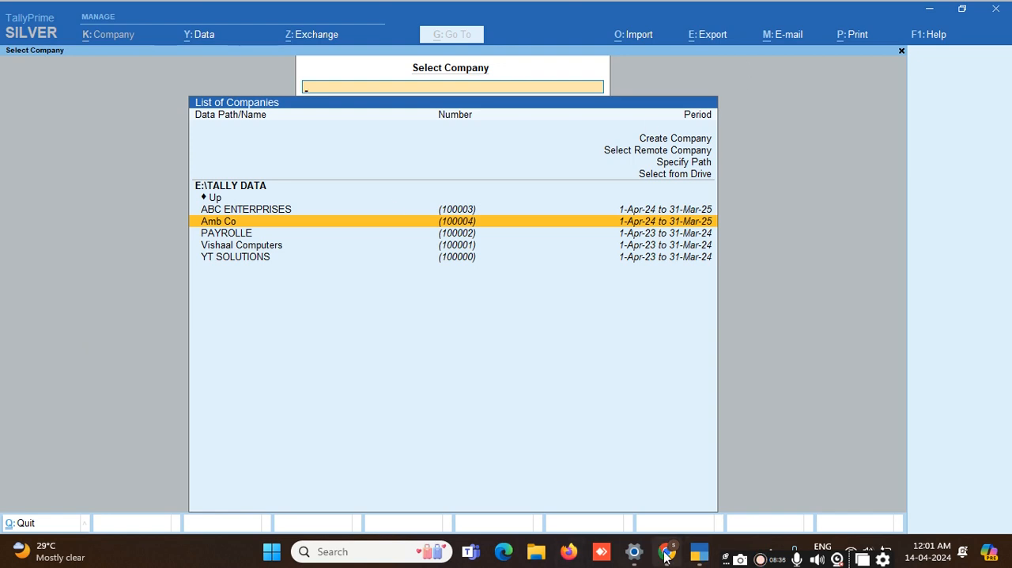
# Step: Switch to the presentation in Chrome and advance from the company profile page to the indirect expenses page
pyautogui.moveTo(667, 556)
pyautogui.click(668, 505)
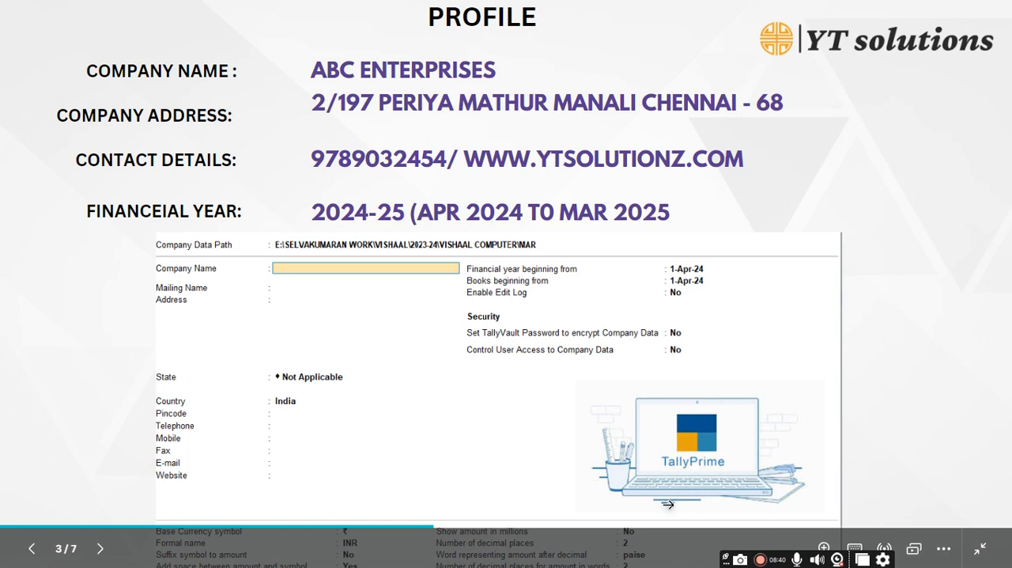
pyautogui.click(100, 548)
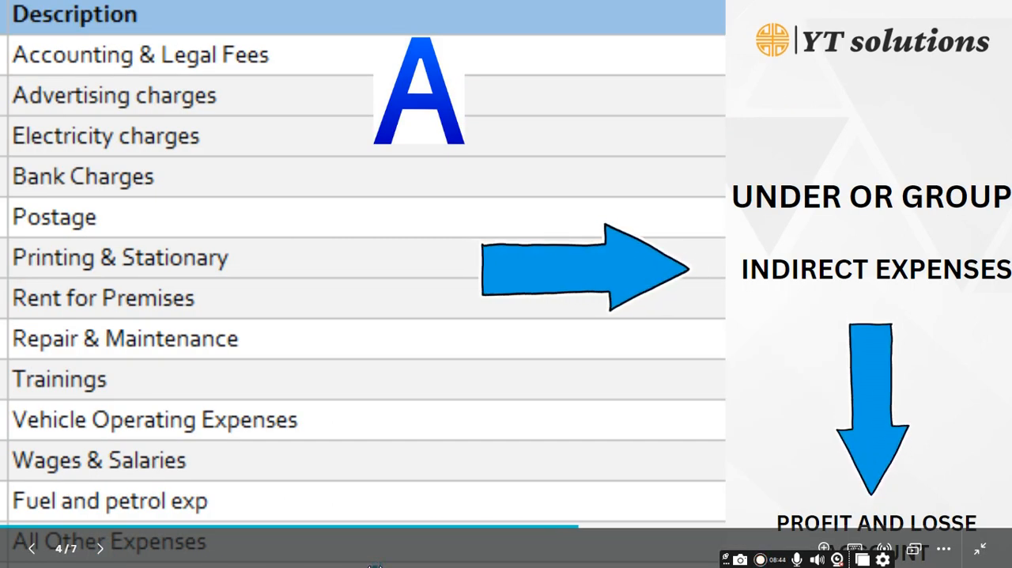
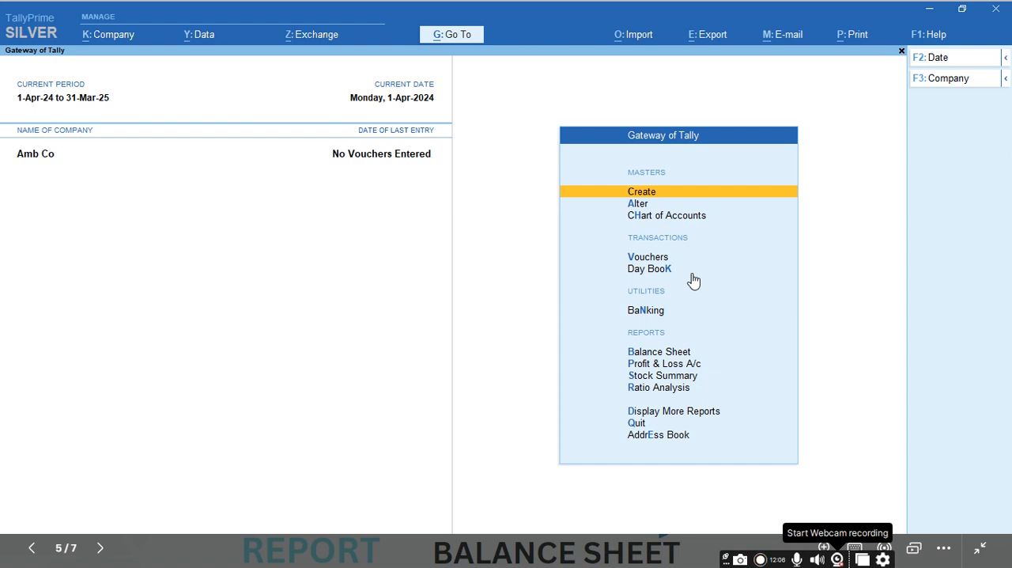
# Step: Look over the Gateway of Tally options from the masters through the reports and return to Create
pyautogui.press('Down')
pyautogui.press('Down')
pyautogui.press('Down')
pyautogui.press('Down')
pyautogui.press('Down')
pyautogui.press('Down')
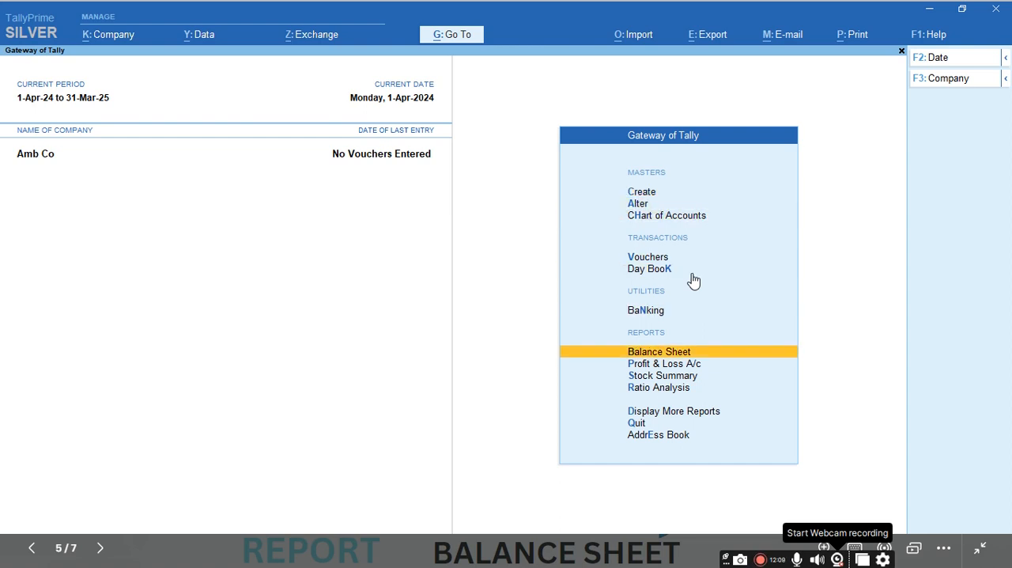
pyautogui.press('Down')
pyautogui.press('Down')
pyautogui.press('Down')
pyautogui.press('Up')
pyautogui.press('Up')
pyautogui.press('Up')
pyautogui.press('Up')
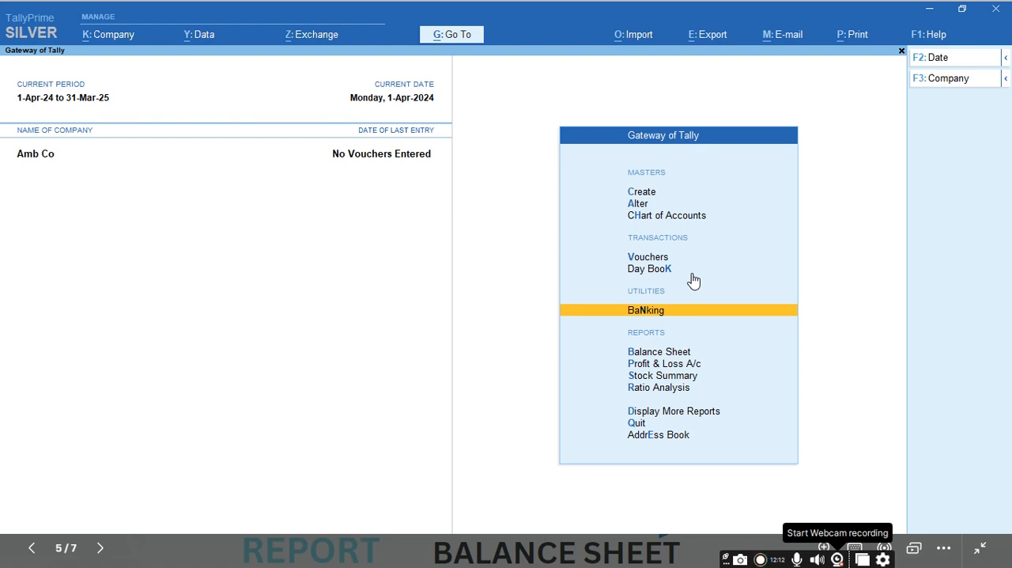
pyautogui.press('Up')
pyautogui.press('Up')
pyautogui.press('Up')
pyautogui.press('Up')
pyautogui.press('Up')
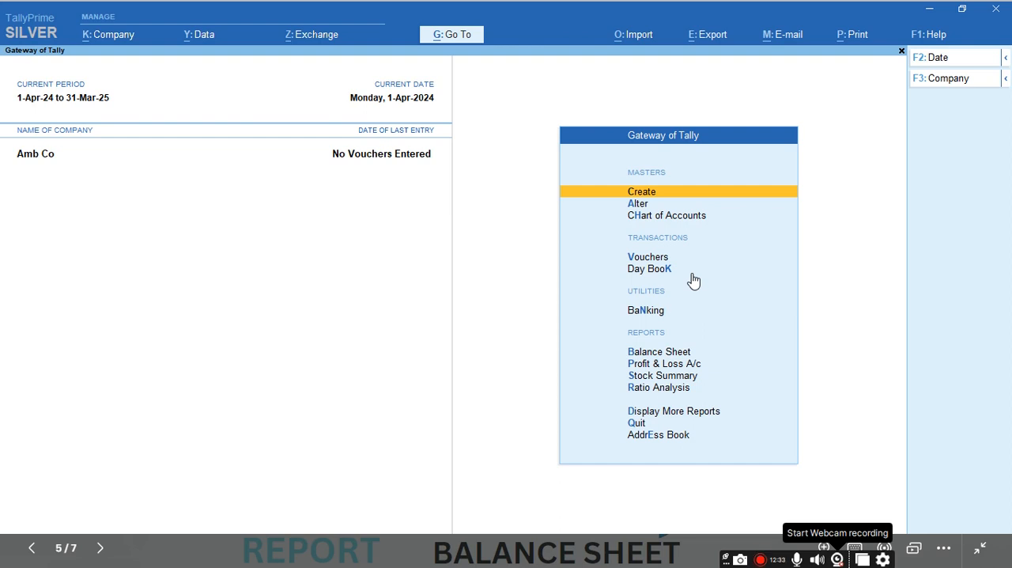
# Step: Start a new ledger master for Amb Co and name it Telephone Exp, leaving the alias empty
pyautogui.press('Return')
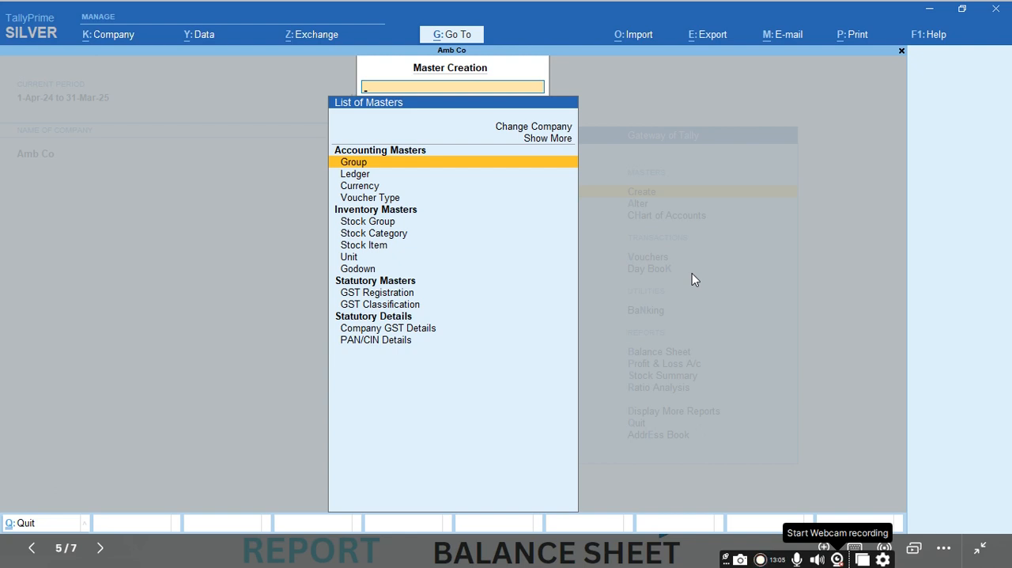
pyautogui.press('Down')
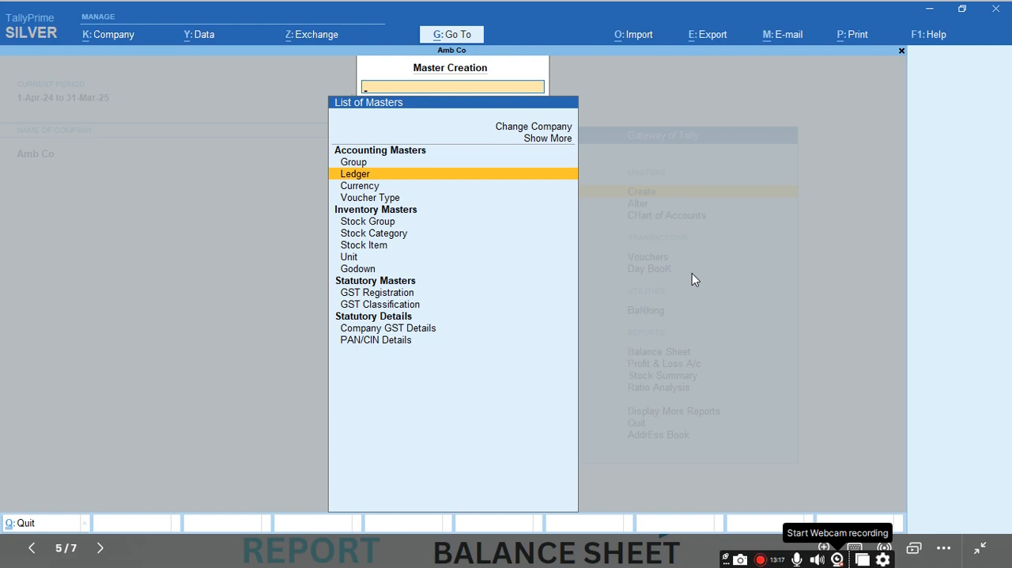
pyautogui.press('Return')
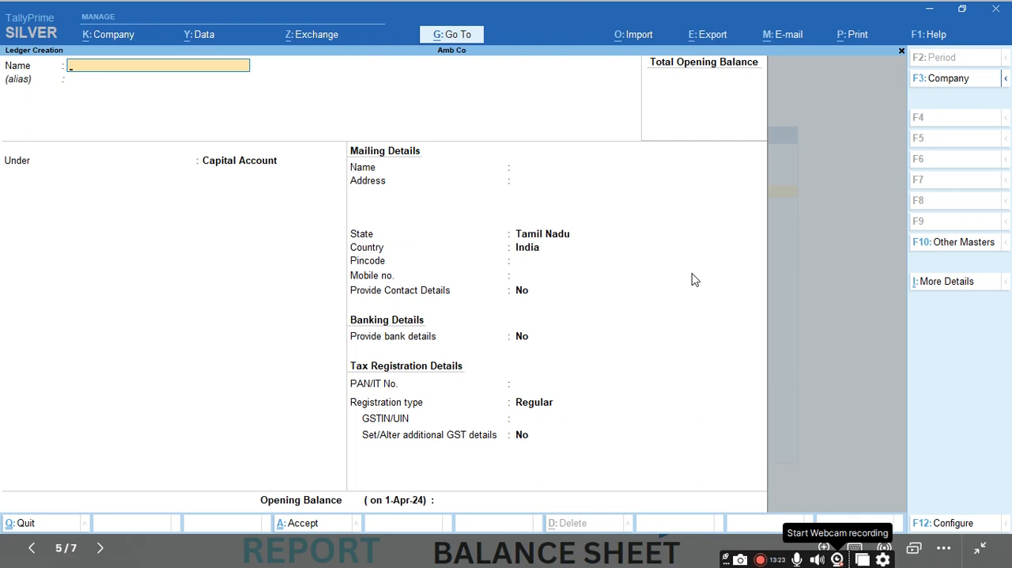
pyautogui.write('Telephone Exp')
pyautogui.press('Return')
pyautogui.press('Return')
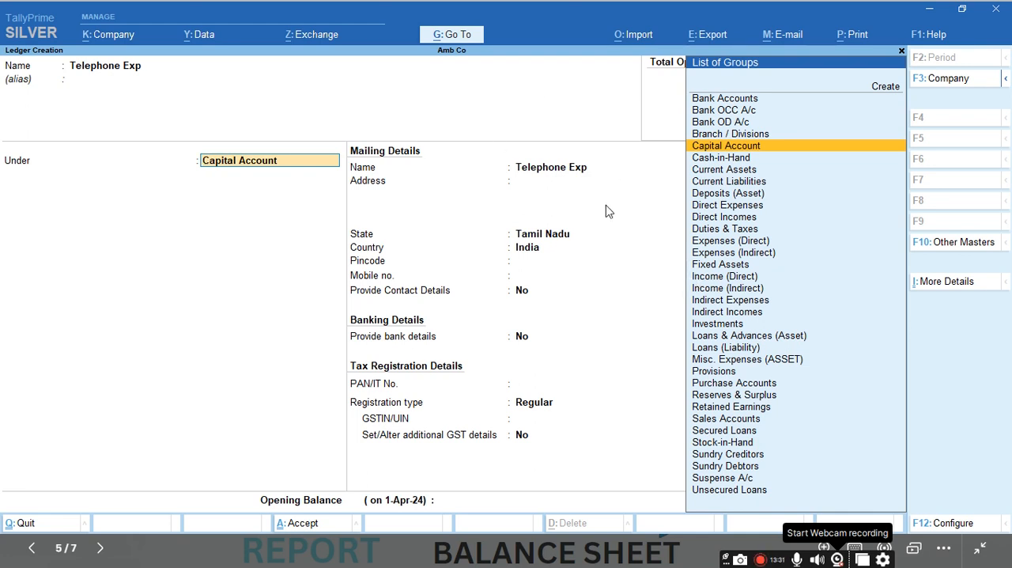
# Step: Place the Telephone Exp ledger under the Indirect Expenses group
pyautogui.write('Ind')
pyautogui.press('Down')
pyautogui.press('Up')
pyautogui.press('Up')
pyautogui.press('Down')
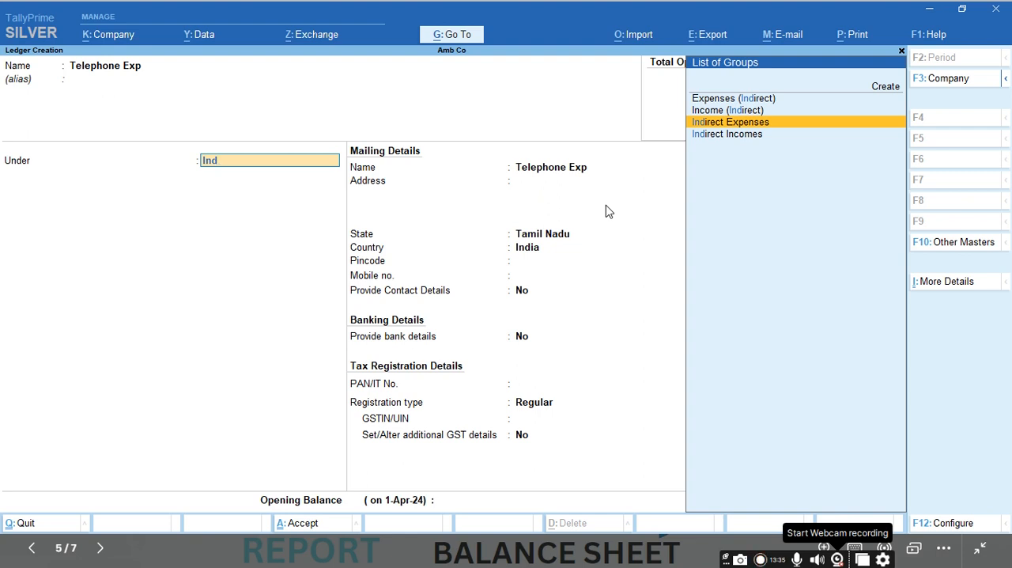
pyautogui.press('Down')
pyautogui.press('Up')
pyautogui.press('Down')
pyautogui.press('Up')
pyautogui.press('Down')
pyautogui.press('Up')
pyautogui.press('Return')
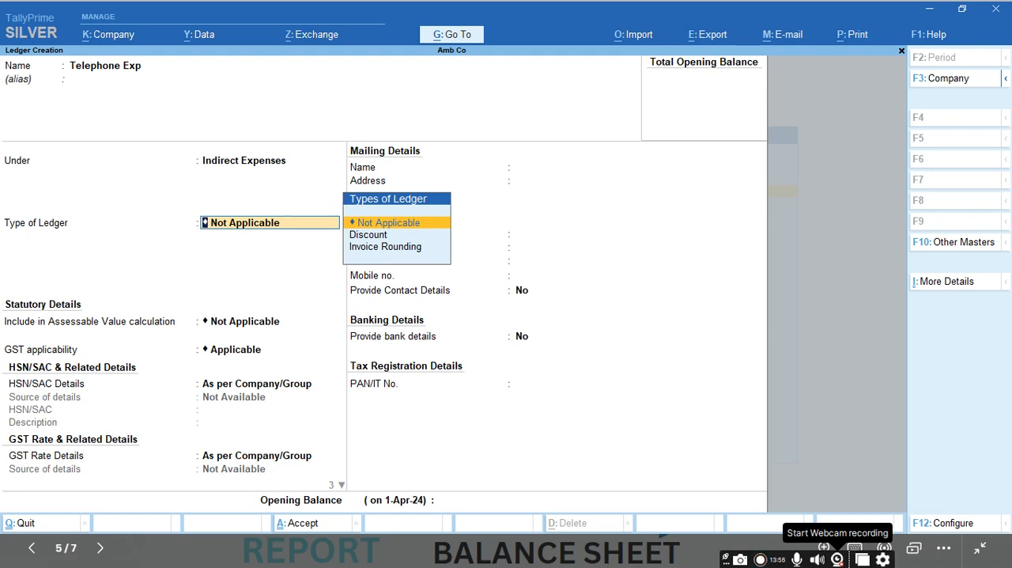
# Step: Keep the default ledger type, statutory, GST and banking settings for Telephone Exp and save the ledger
pyautogui.press('Return')
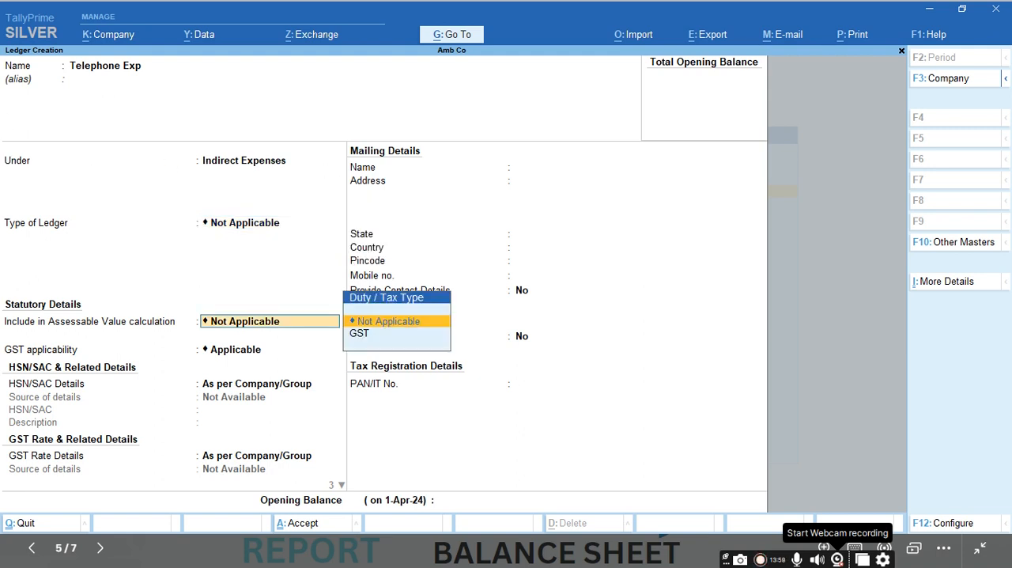
pyautogui.press('Return')
pyautogui.press('Return')
pyautogui.press('Return')
pyautogui.press('Return')
pyautogui.press('Return')
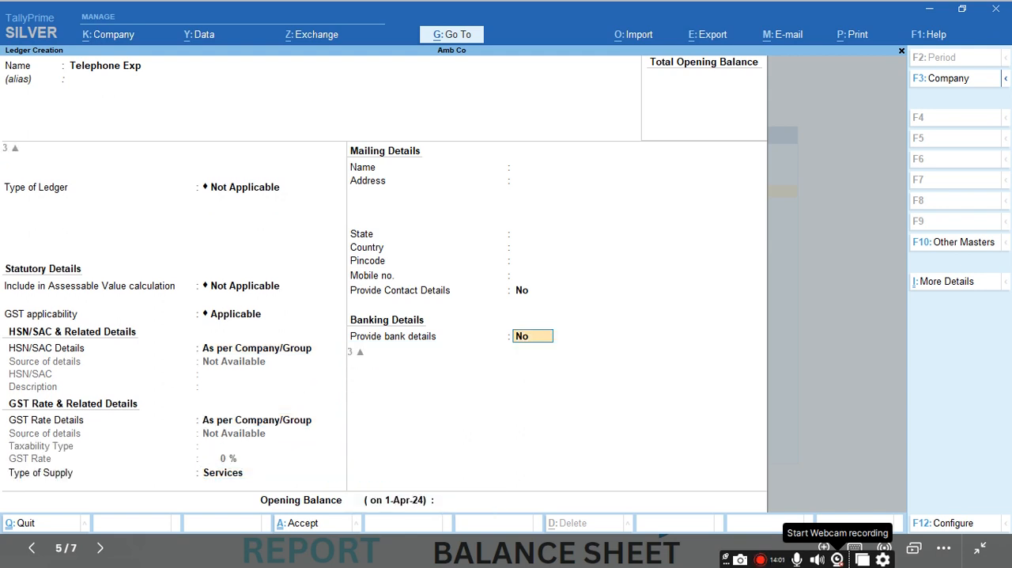
pyautogui.press('Return')
pyautogui.press('Return')
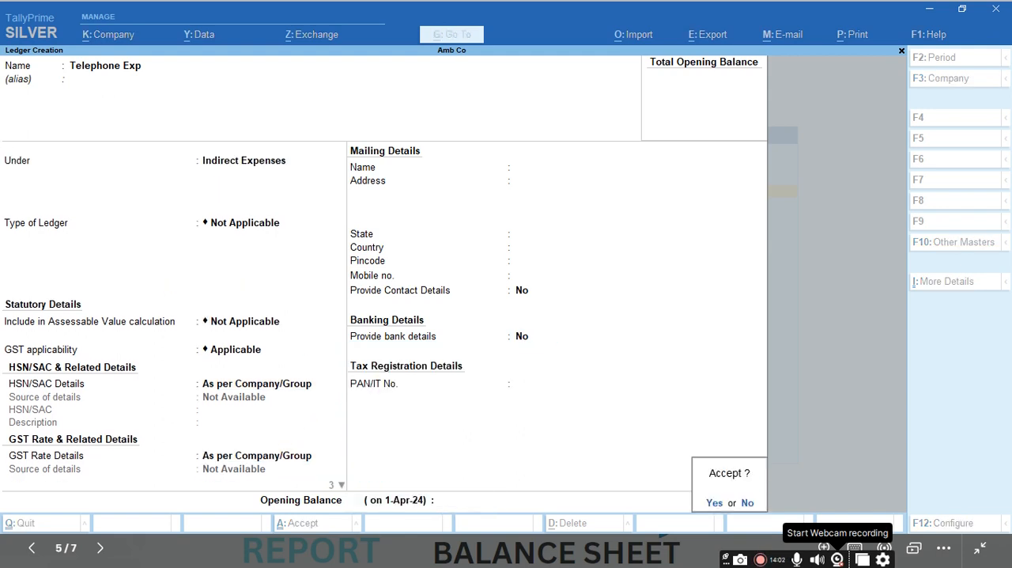
pyautogui.press('Return')
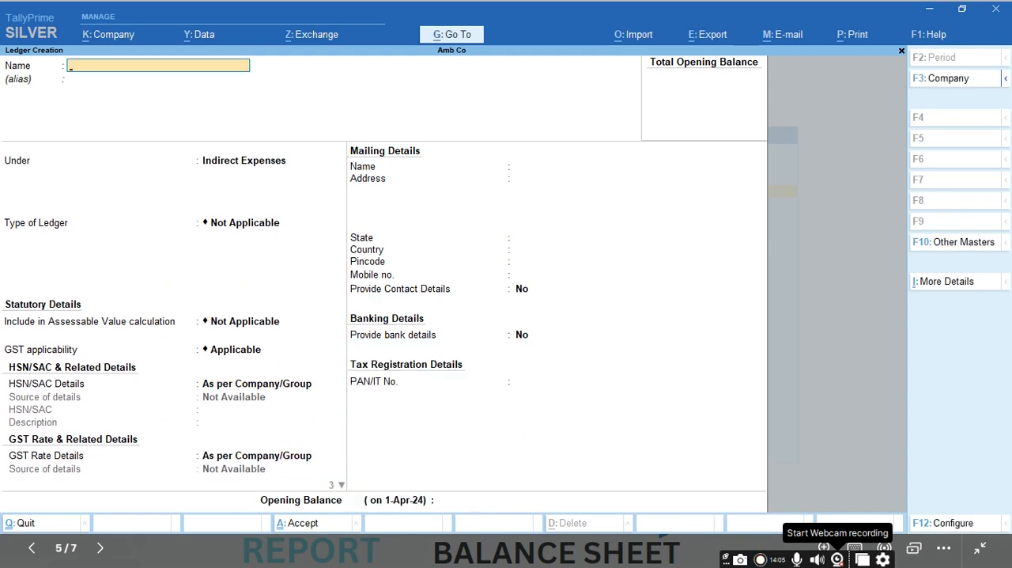
# Step: Create the ledger Eb Charges under Indirect Expenses with all other settings at their defaults
pyautogui.write('Eb Charges')
pyautogui.press('Return')
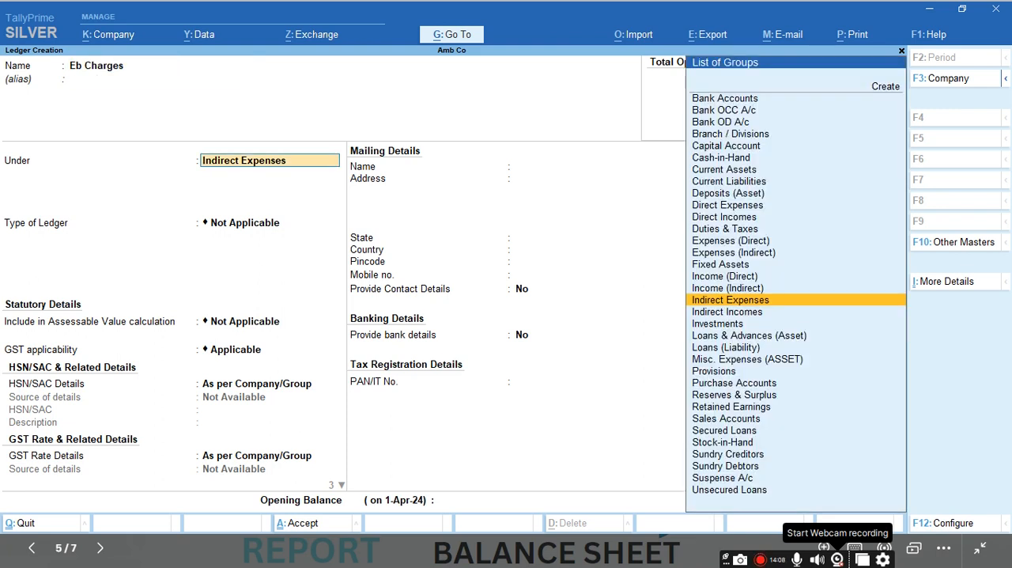
pyautogui.press('Return')
pyautogui.press('Return')
pyautogui.press('Return')
pyautogui.press('Return')
pyautogui.press('Return')
pyautogui.press('Return')
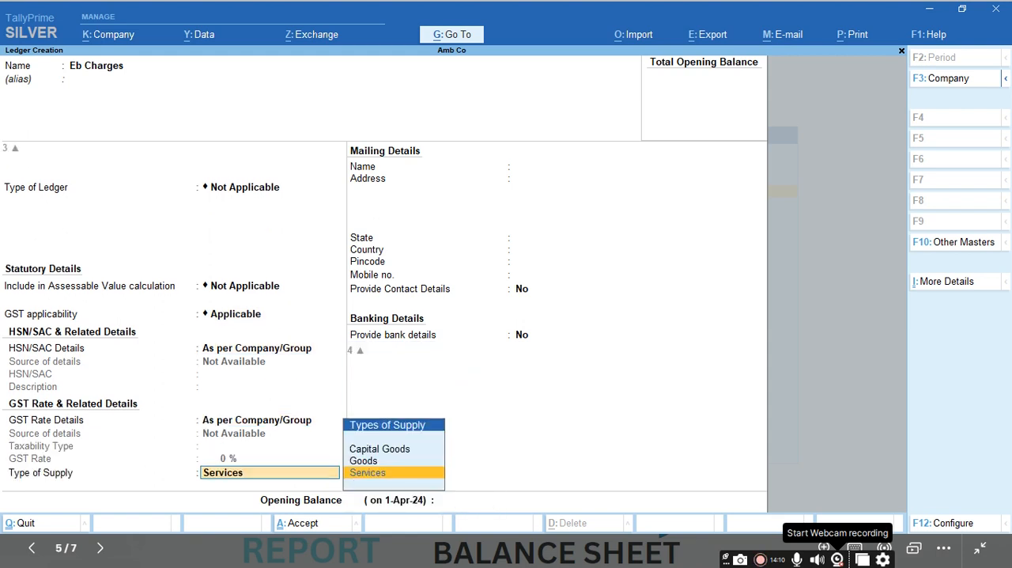
pyautogui.press('Return')
# Step: Create the ledger Salary Paid under Indirect Expenses with all other settings at their defaults
pyautogui.press('Return')
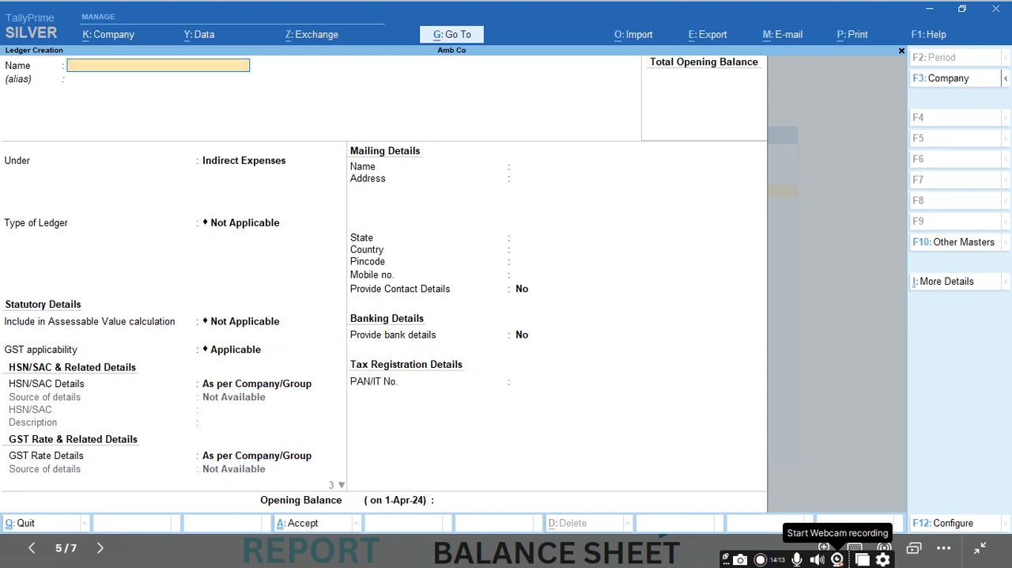
pyautogui.write('Salary Paid')
pyautogui.press('Return')
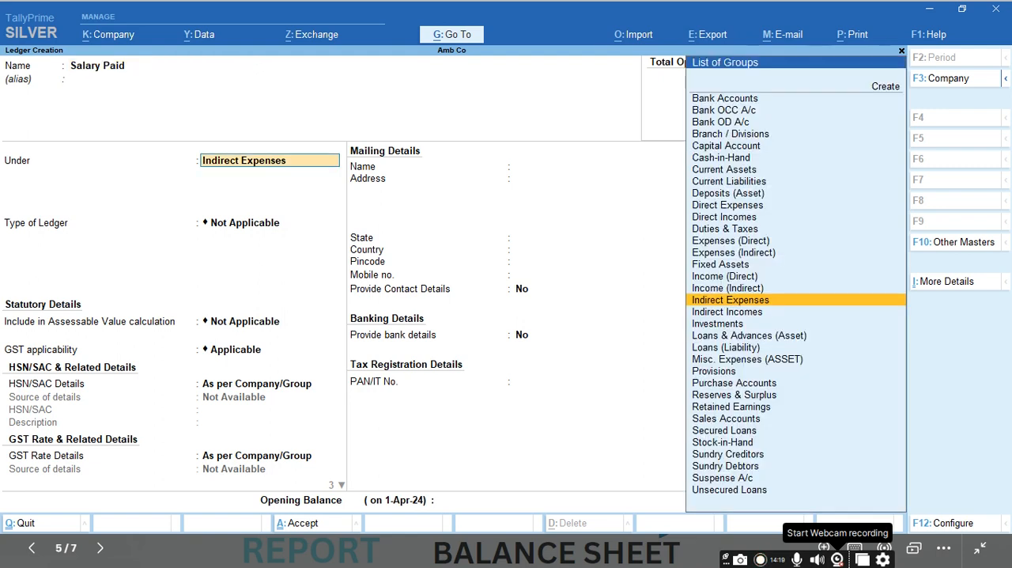
pyautogui.press('Return')
pyautogui.press('Return')
pyautogui.press('Return')
pyautogui.press('Return')
pyautogui.press('Return')
pyautogui.press('Return')
pyautogui.press('Return')
pyautogui.press('Return')
pyautogui.press('Return')
# Step: Enter a new ledger Vasantha and Co under Sundry Creditors and set bill-by-bill balances to No
pyautogui.press('Return')
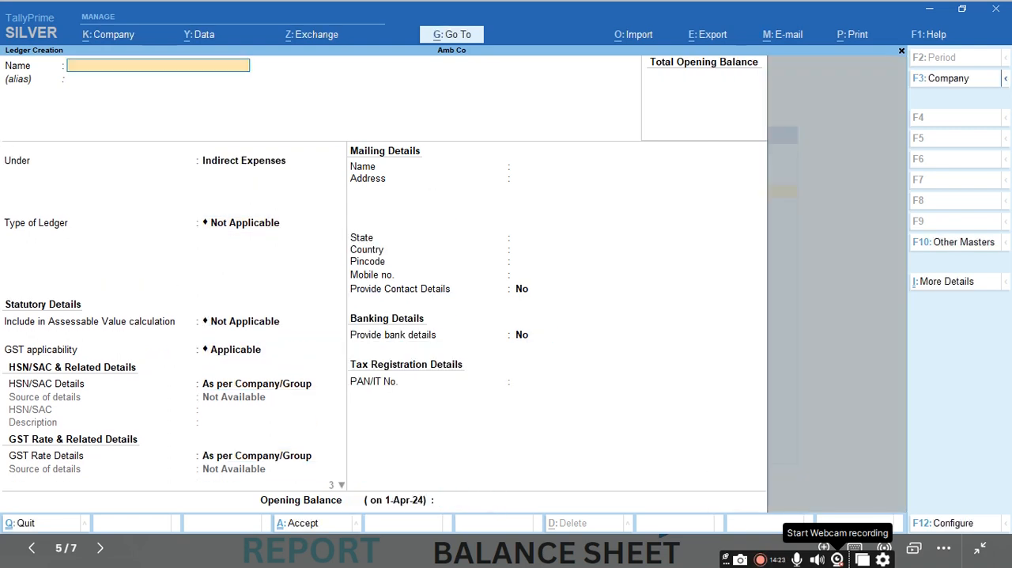
pyautogui.write('Vasantha and Co')
pyautogui.press('Return')
pyautogui.press('Return')
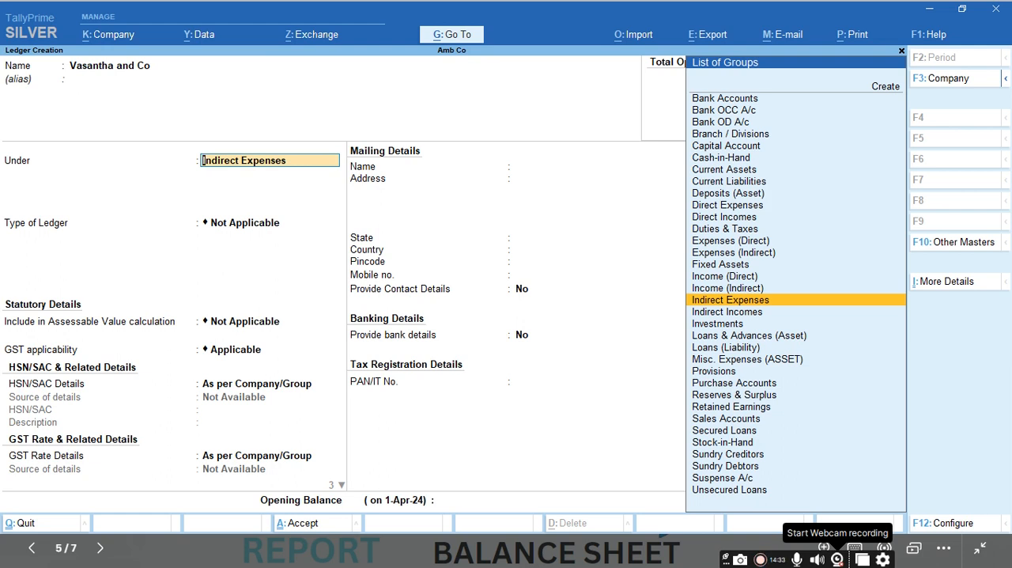
pyautogui.write('Su')
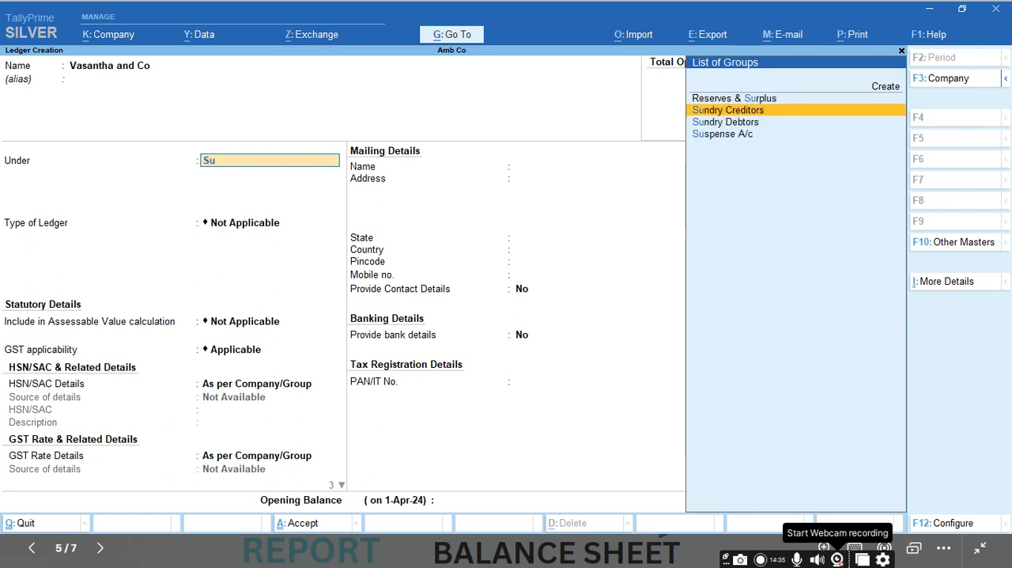
pyautogui.press('Return')
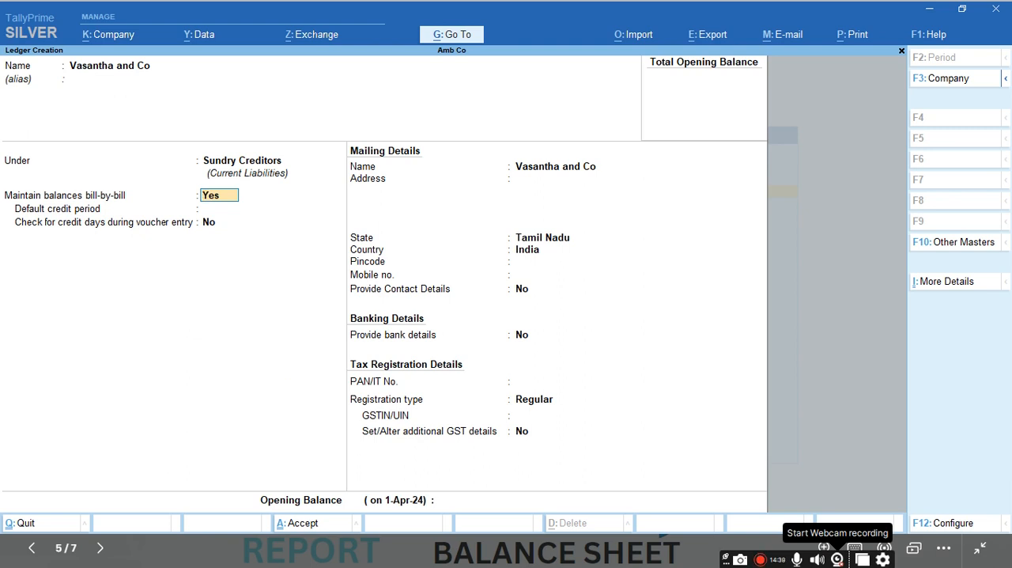
pyautogui.press('n')
pyautogui.press('Return')
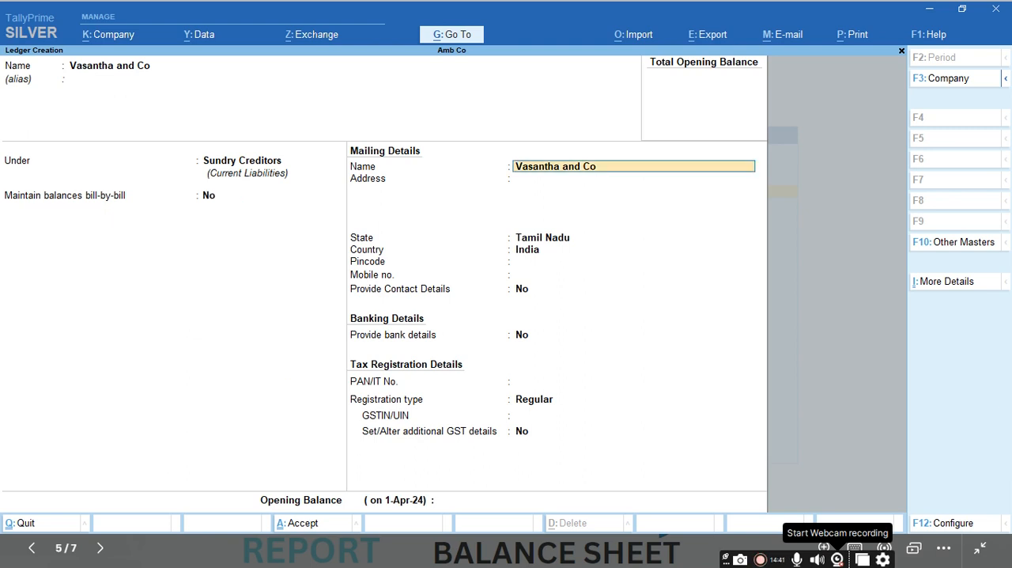
# Step: Keep the default mailing, banking and tax details for Vasantha and Co, leave the opening balance empty and save the ledger
pyautogui.press('Return')
pyautogui.press('Return')
pyautogui.press('Return')
pyautogui.press('Return')
pyautogui.press('Return')
pyautogui.press('Return')
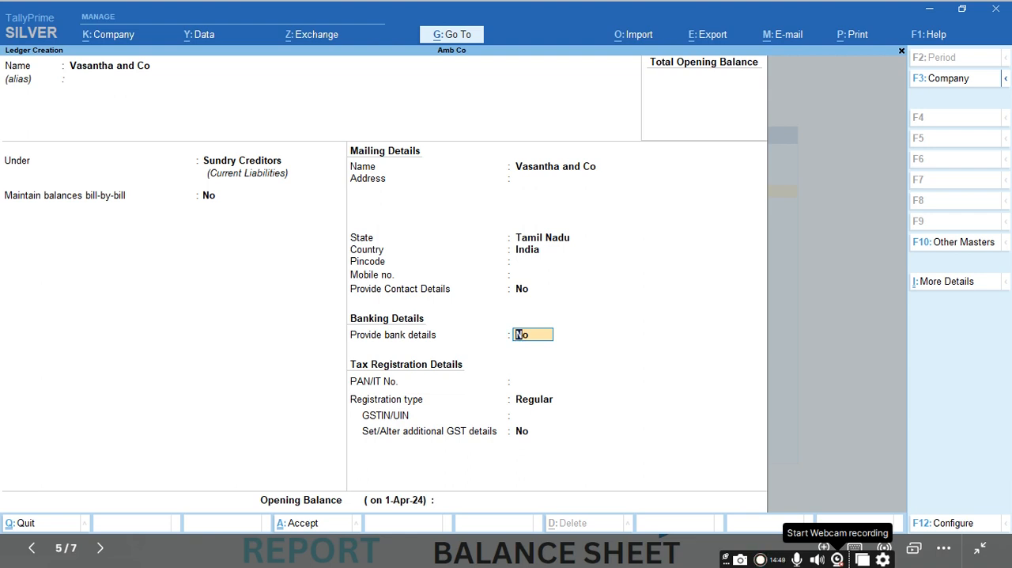
pyautogui.press('Return')
pyautogui.press('Return')
pyautogui.press('Return')
pyautogui.press('Return')
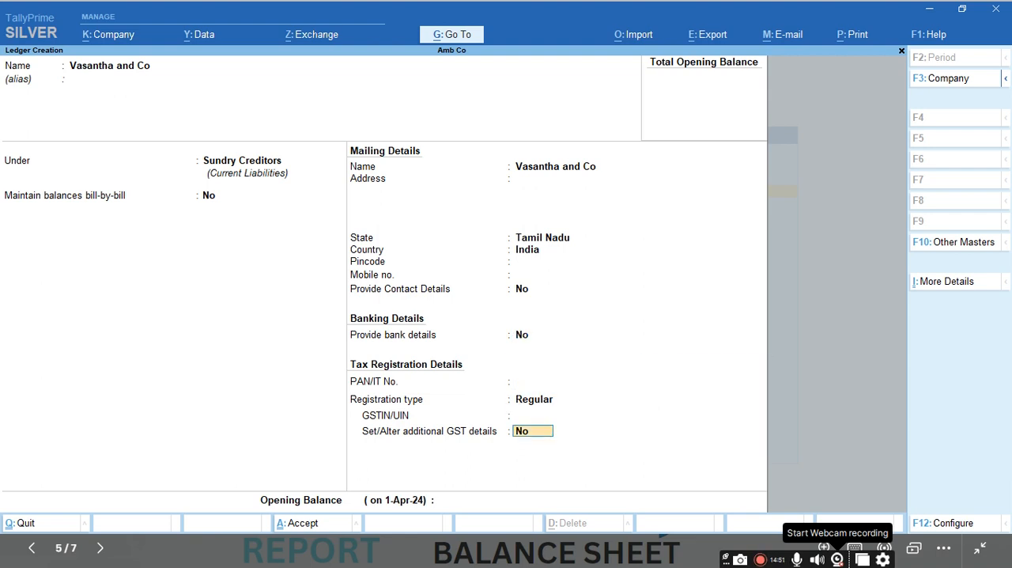
pyautogui.press('Return')
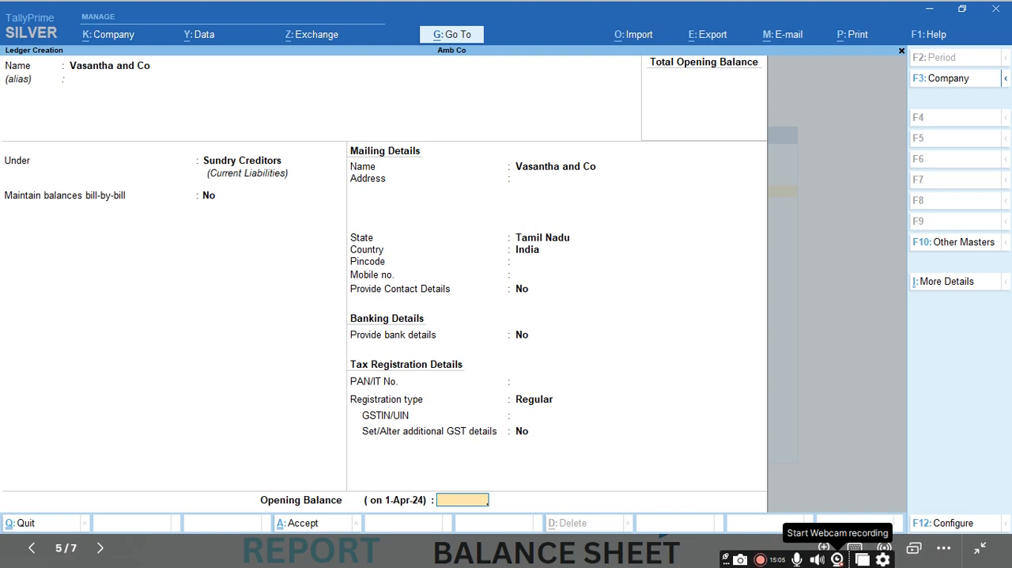
pyautogui.press('Return')
pyautogui.press('Return')
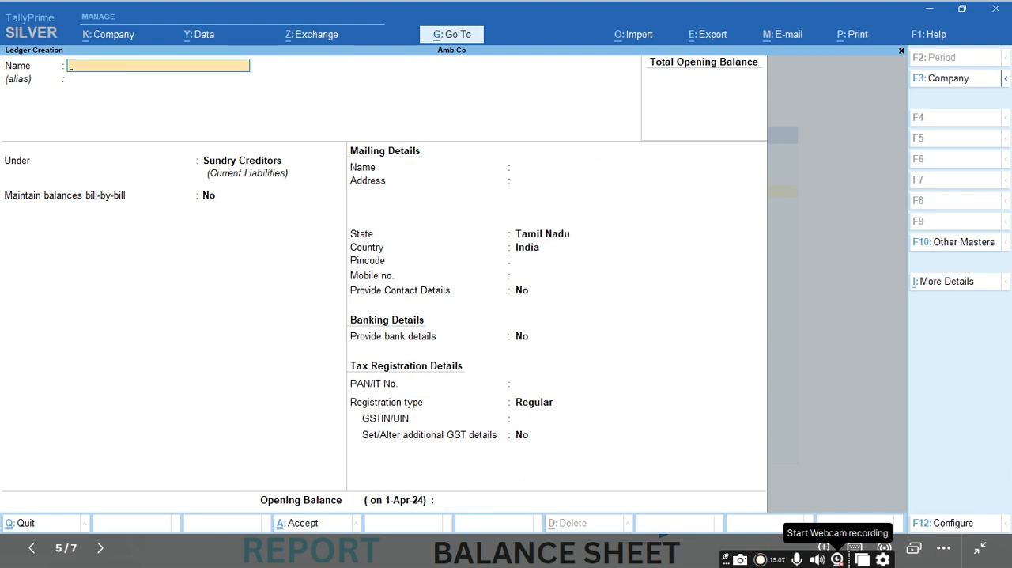
# Step: Enter a new ledger with the customer's name and place it under Sundry Debtors
pyautogui.write('Sumthy')
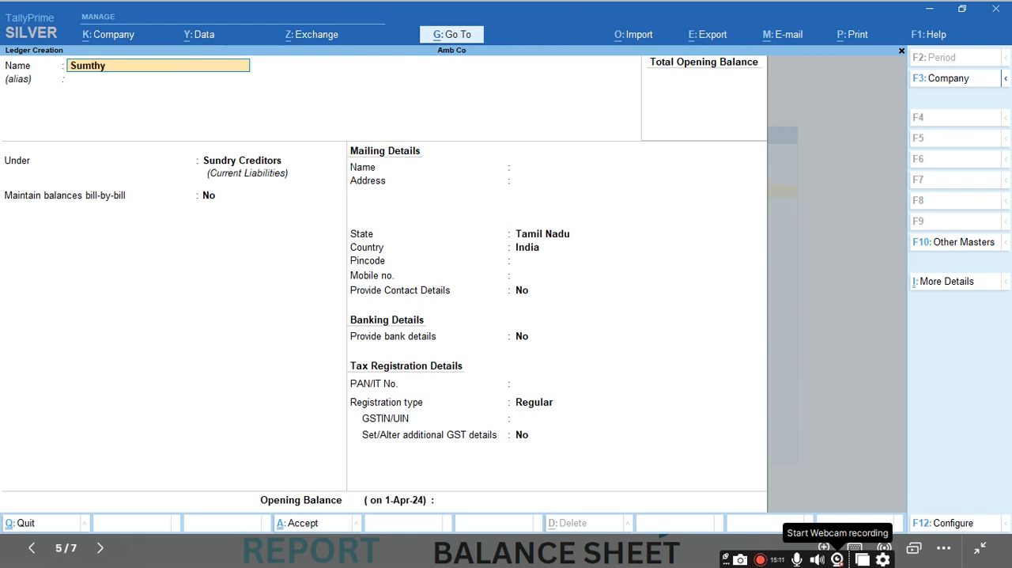
pyautogui.press('Return')
pyautogui.write('Su')
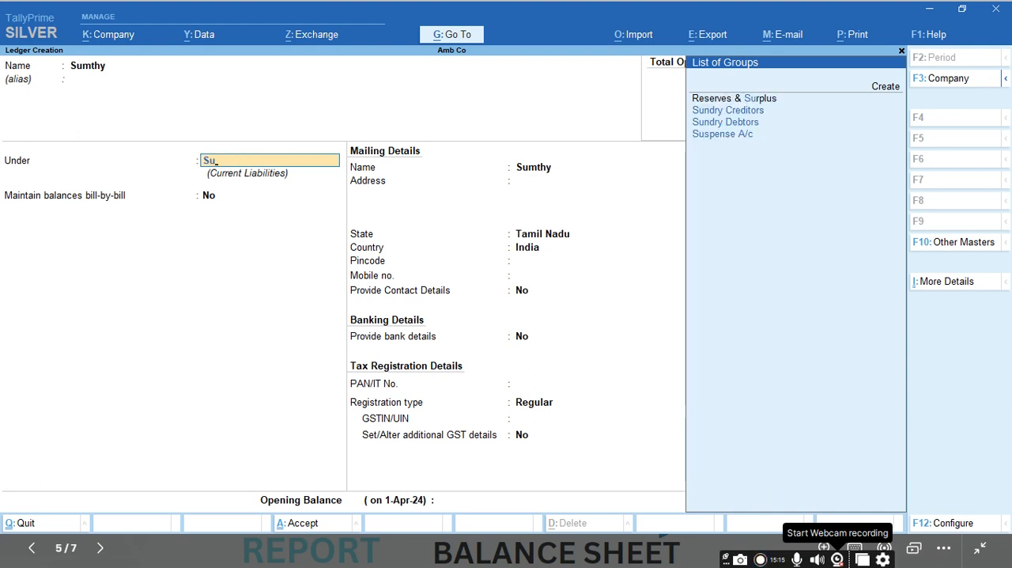
pyautogui.press('Down')
pyautogui.press('Down')
pyautogui.press('Return')
# Step: Set the customer ledger's bill-by-bill balances to No, keep the remaining details at their defaults and save it
pyautogui.write('ndry Debtors')
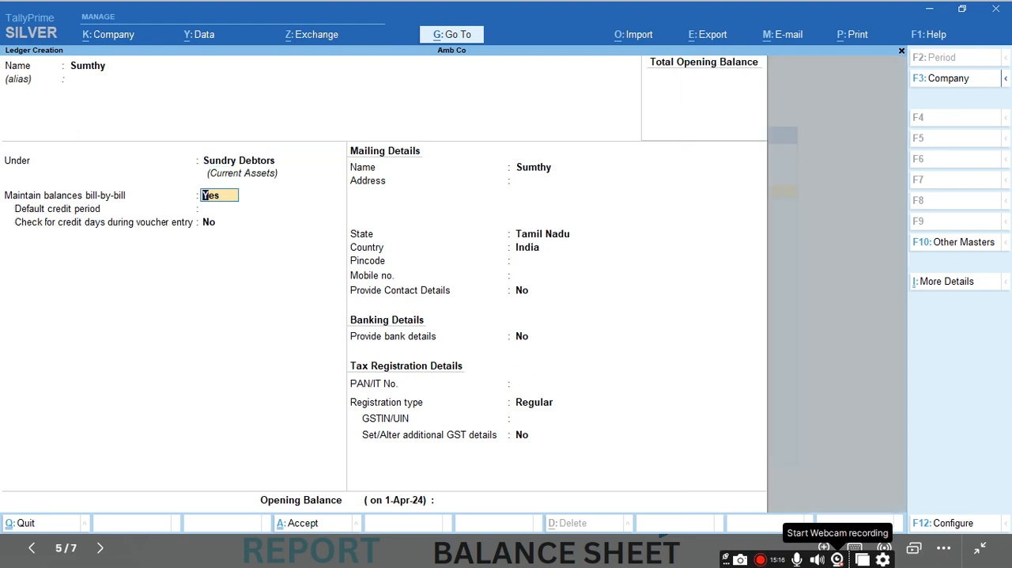
pyautogui.press('Return')
pyautogui.press('Return')
pyautogui.press('Return')
pyautogui.press('Return')
pyautogui.press('Return')
pyautogui.press('Return')
pyautogui.press('Return')
pyautogui.press('Return')
pyautogui.press('Return')
pyautogui.press('Return')
pyautogui.press('Return')
pyautogui.press('Return')
pyautogui.press('Return')
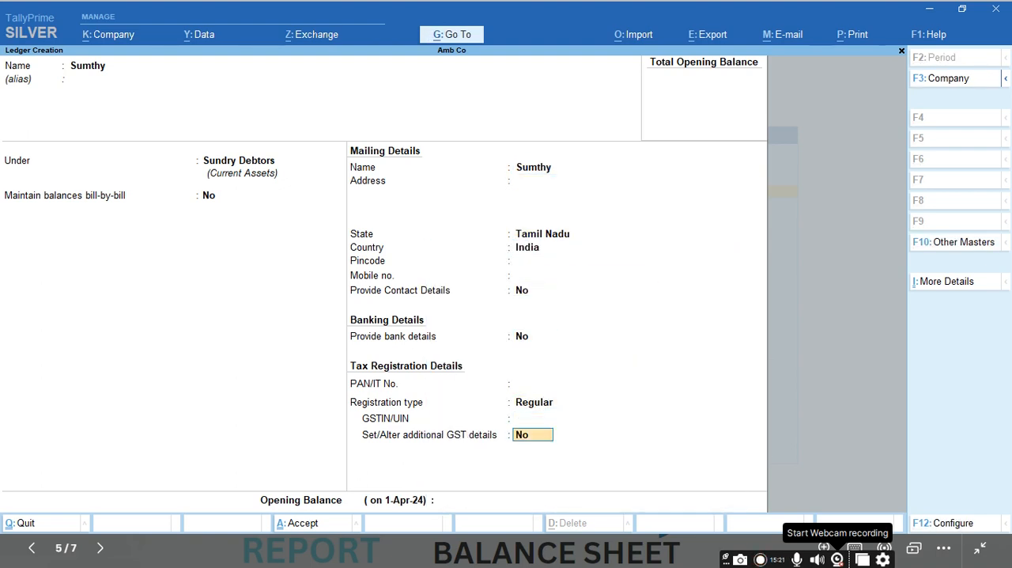
pyautogui.press('Return')
pyautogui.press('Return')
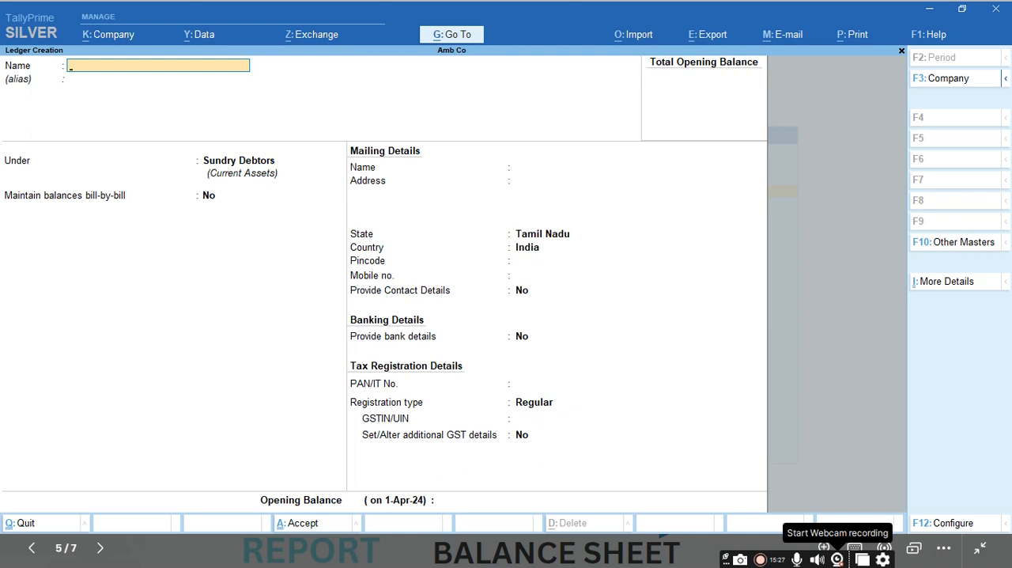
# Step: Enter a new ledger named Matrial Purchase and place it under Purchase Accounts
pyautogui.write('Matrial')
pyautogui.press('BackSpace')
pyautogui.write('al Purchase')
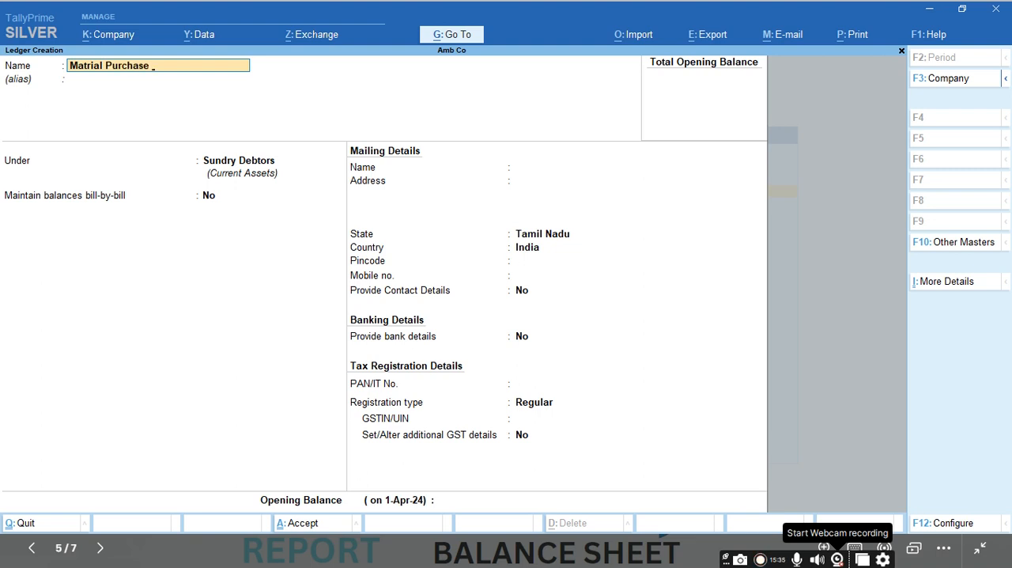
pyautogui.press('Return')
pyautogui.press('Return')
pyautogui.write('Pu')
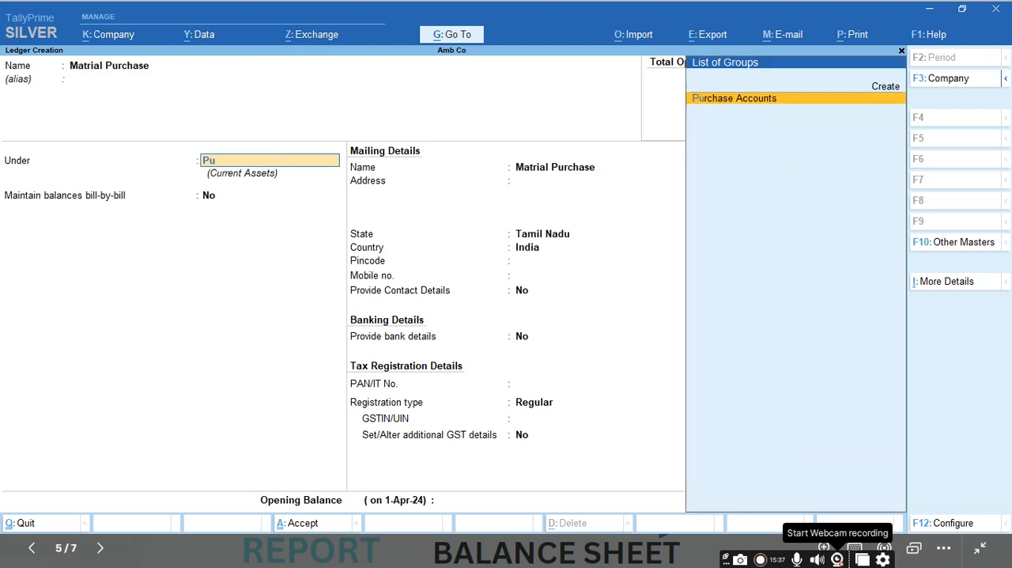
pyautogui.press('Return')
pyautogui.press('Return')
pyautogui.press('Return')
pyautogui.press('Return')
pyautogui.press('Return')
pyautogui.press('Return')
# Step: Keep the default statutory, GST and banking settings for Matrial Purchase, leave the opening balance empty and save the ledger
pyautogui.press('Return')
pyautogui.press('Return')
pyautogui.press('Return')
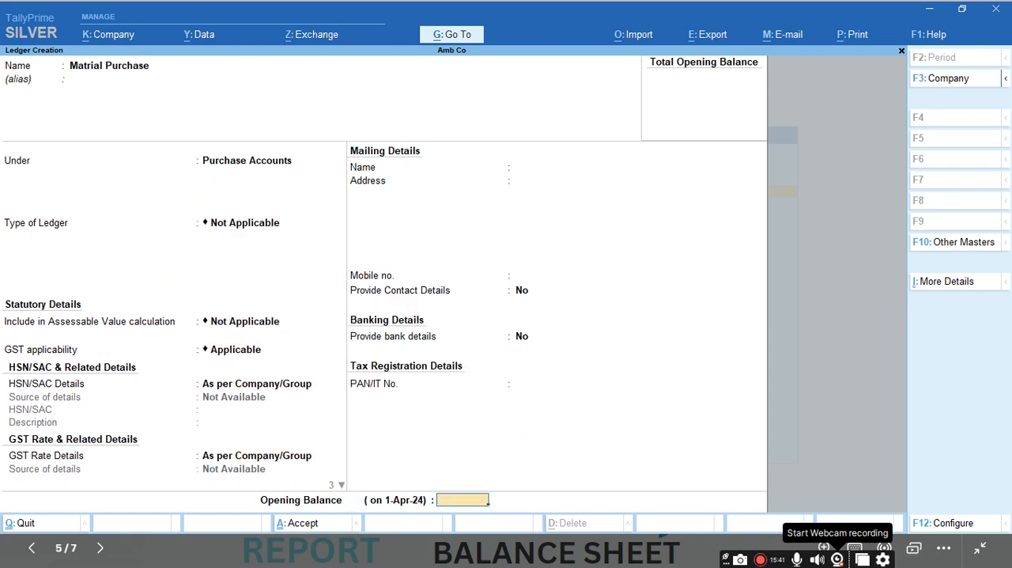
pyautogui.press('Return')
# Step: Enter a new ledger named Matrial Sales and place it under Sales Accounts
pyautogui.write('Matrai')
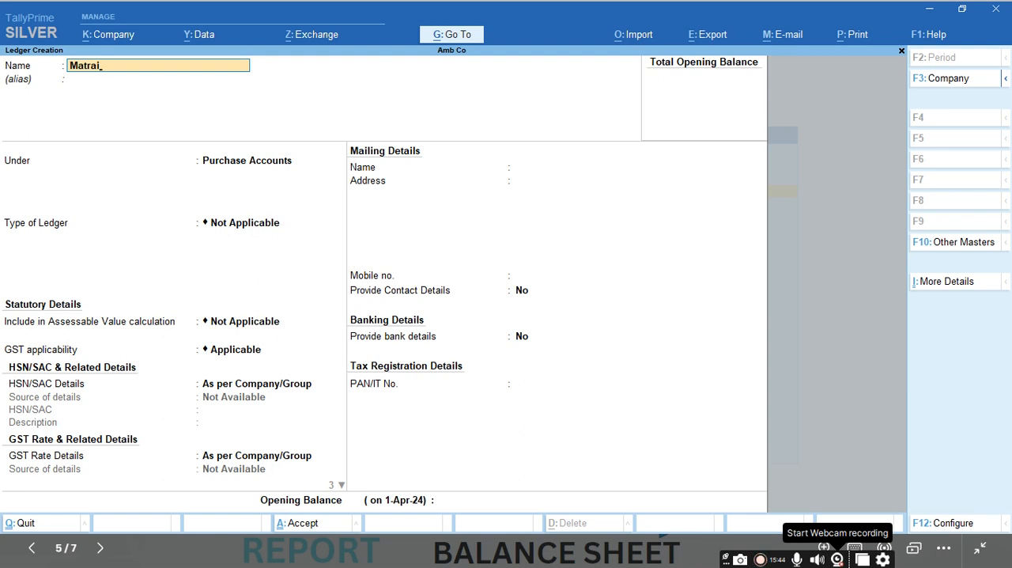
pyautogui.press('BackSpace')
pyautogui.press('BackSpace')
pyautogui.write('rial')
pyautogui.press('BackSpace')
pyautogui.press('BackSpace')
pyautogui.press('BackSpace')
pyautogui.write('ial Sales')
pyautogui.press('Return')
pyautogui.press('Return')
pyautogui.write('Sal')
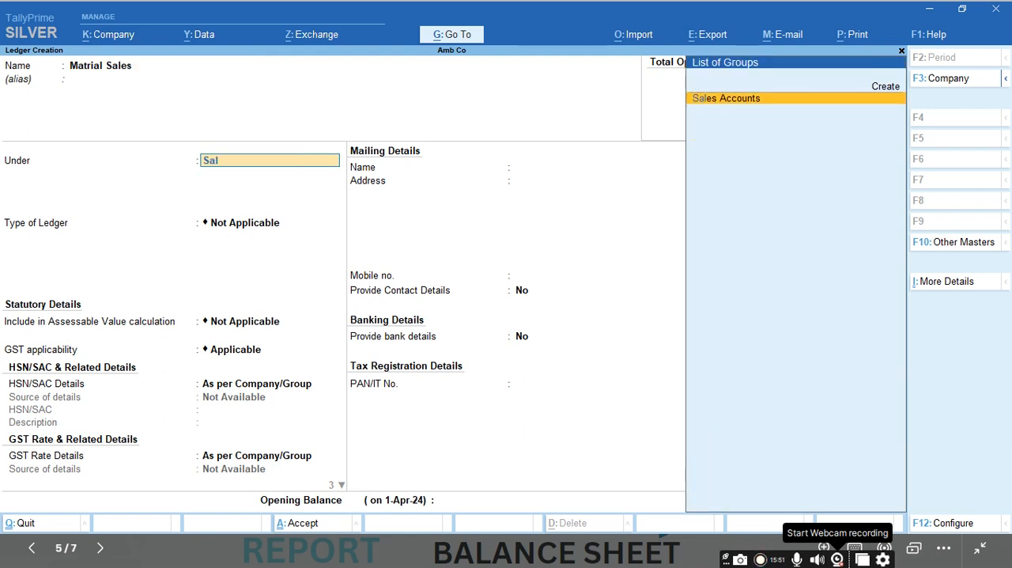
pyautogui.press('Return')
pyautogui.press('Return')
# Step: Keep the default statutory, GST and banking settings for Matrial Sales, save it without an opening balance and return to the Gateway of Tally
pyautogui.press('Return')
pyautogui.press('Return')
pyautogui.press('Return')
pyautogui.press('Return')
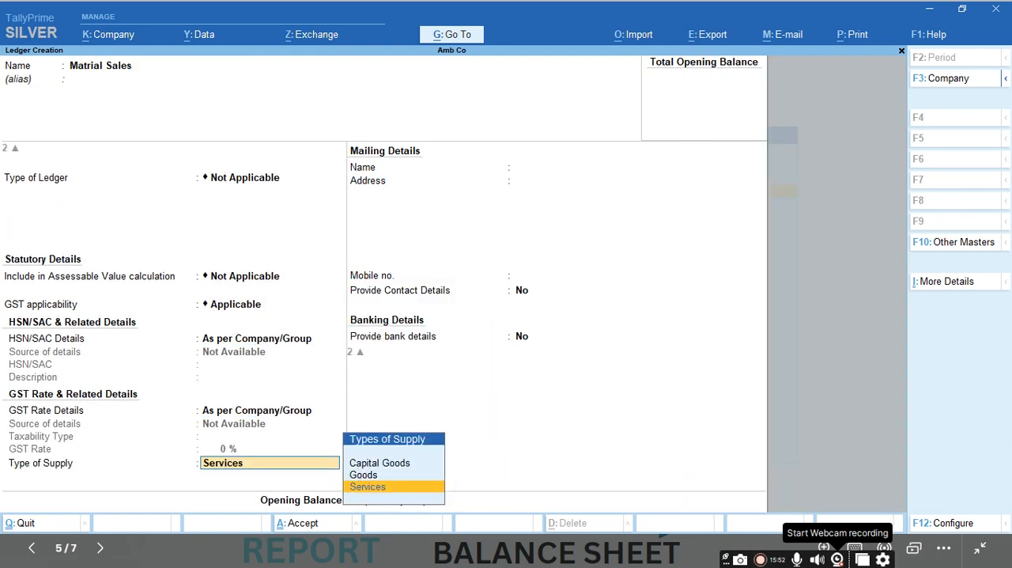
pyautogui.press('Return')
pyautogui.press('Return')
pyautogui.press('Return')
pyautogui.press('Return')
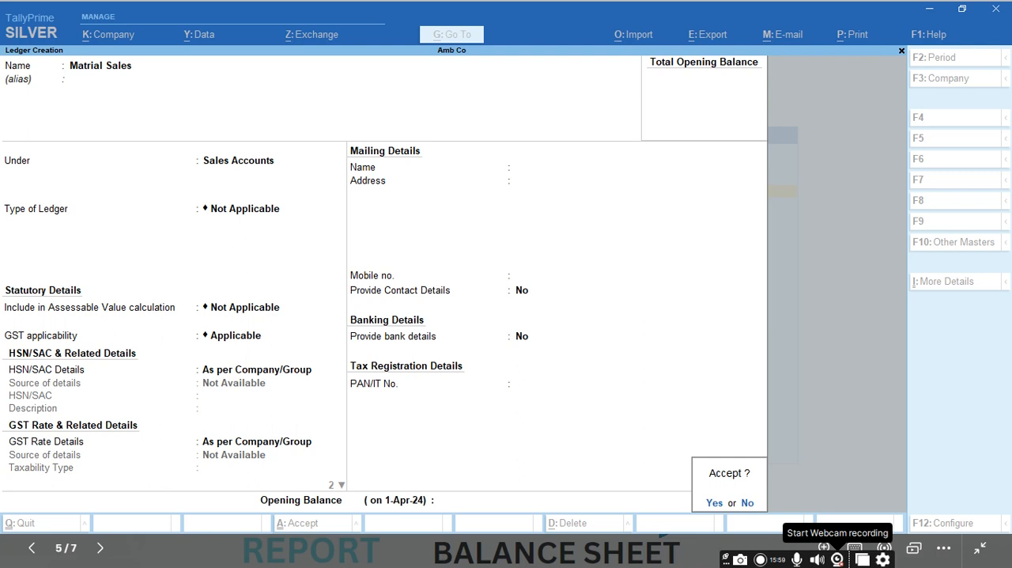
pyautogui.press('Return')
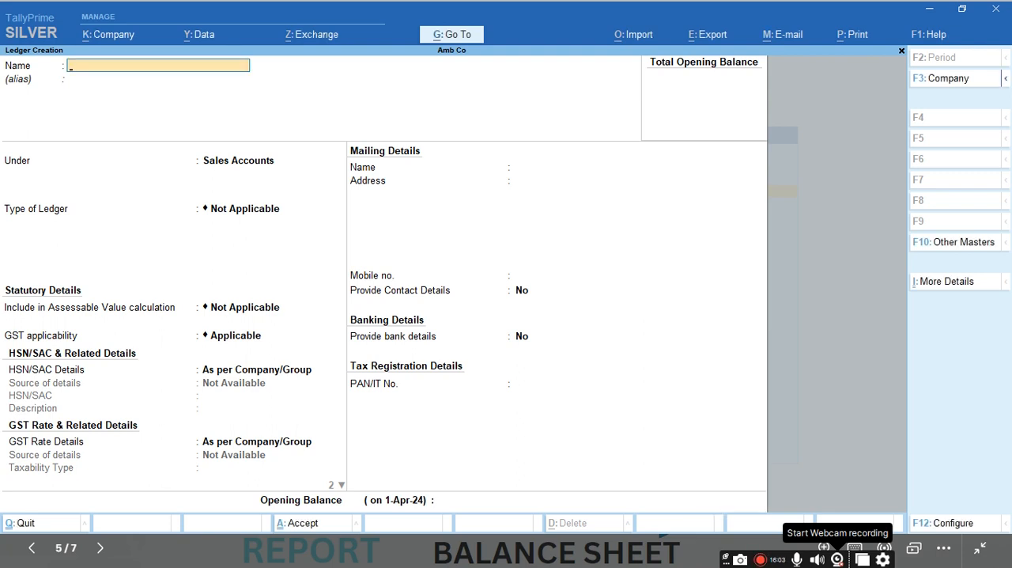
pyautogui.press('Escape')
pyautogui.press('Return')
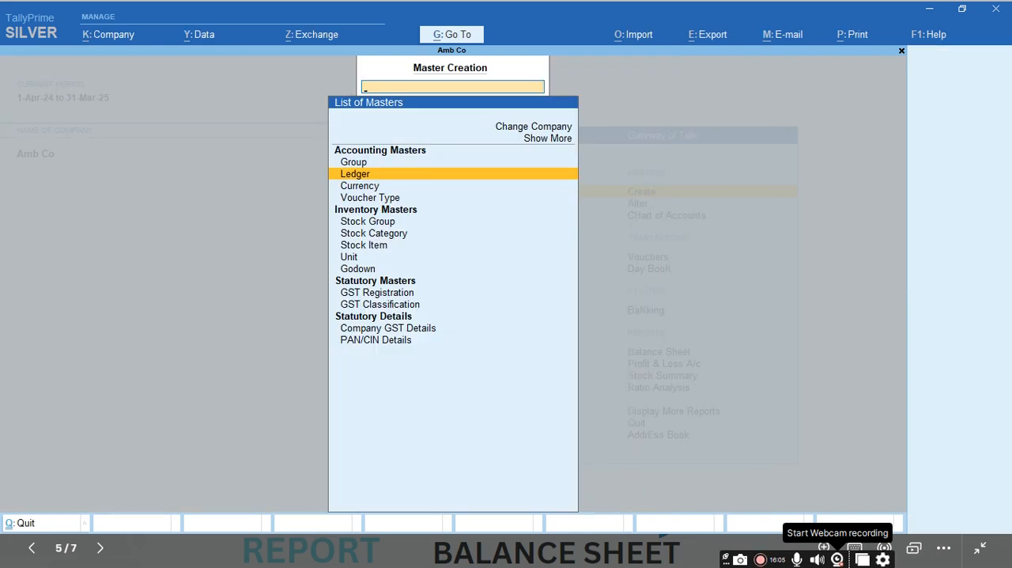
pyautogui.press('Escape')
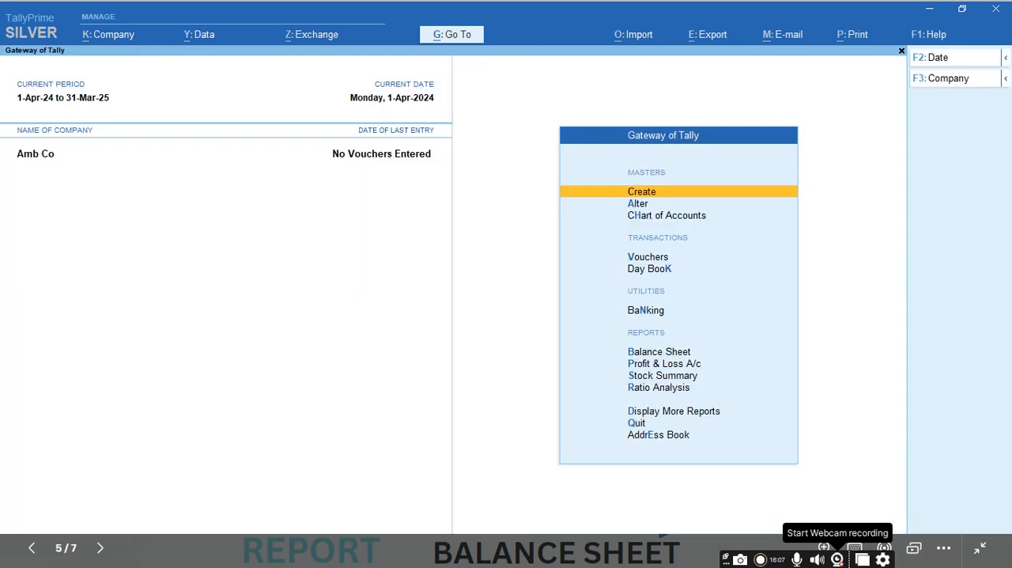
# Step: Start a new stock item named Tv and place it under the Primary stock group
pyautogui.press('Return')
pyautogui.press('Down')
pyautogui.press('Down')
pyautogui.press('Down')
pyautogui.press('Down')
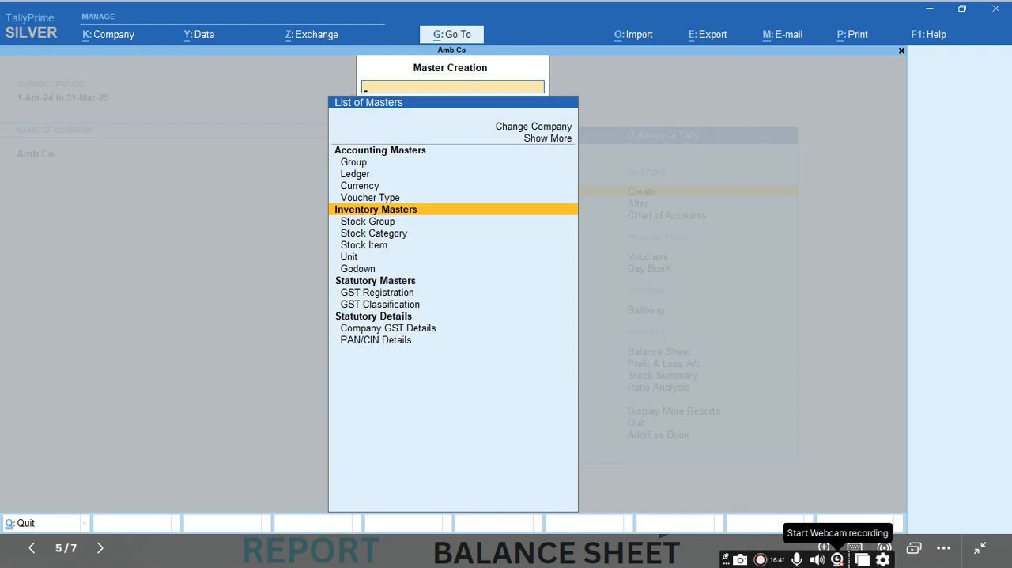
pyautogui.press('Down')
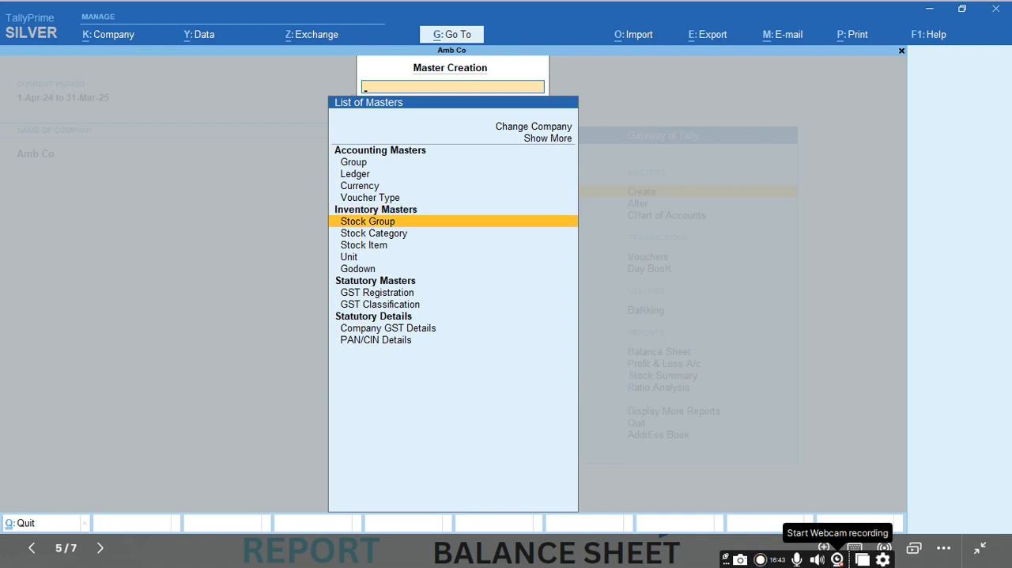
pyautogui.press('Down')
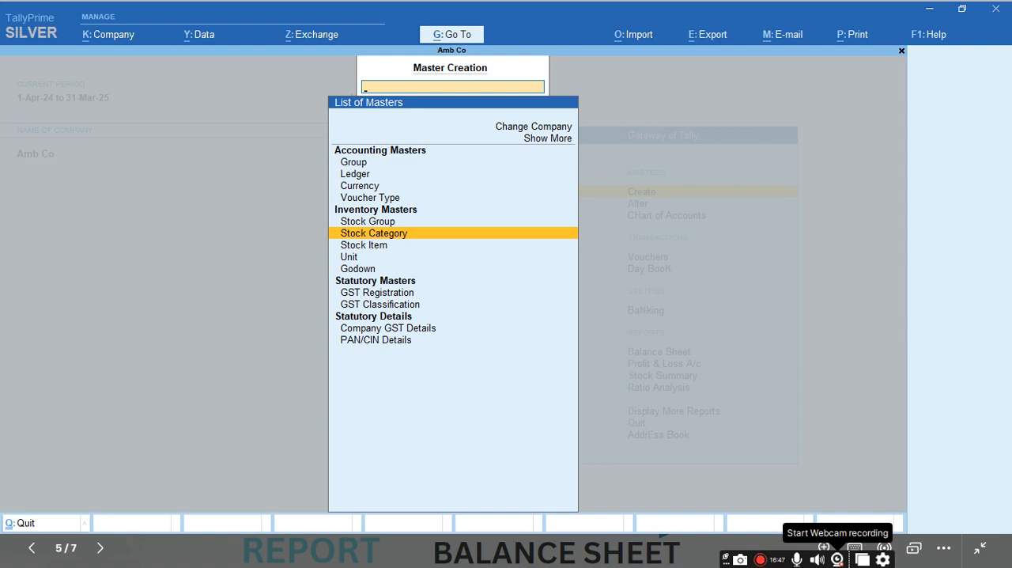
pyautogui.press('Down')
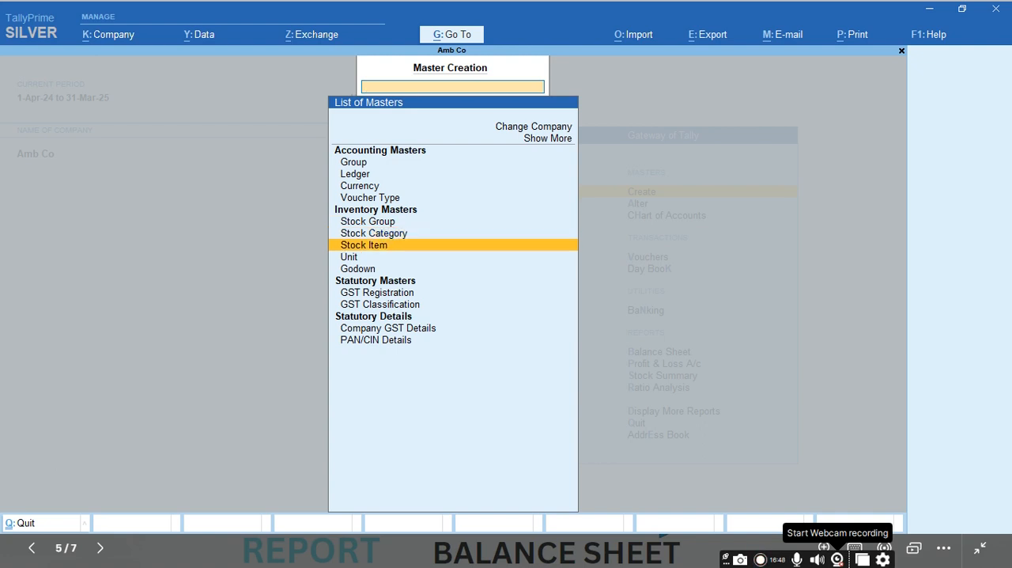
pyautogui.press('Return')
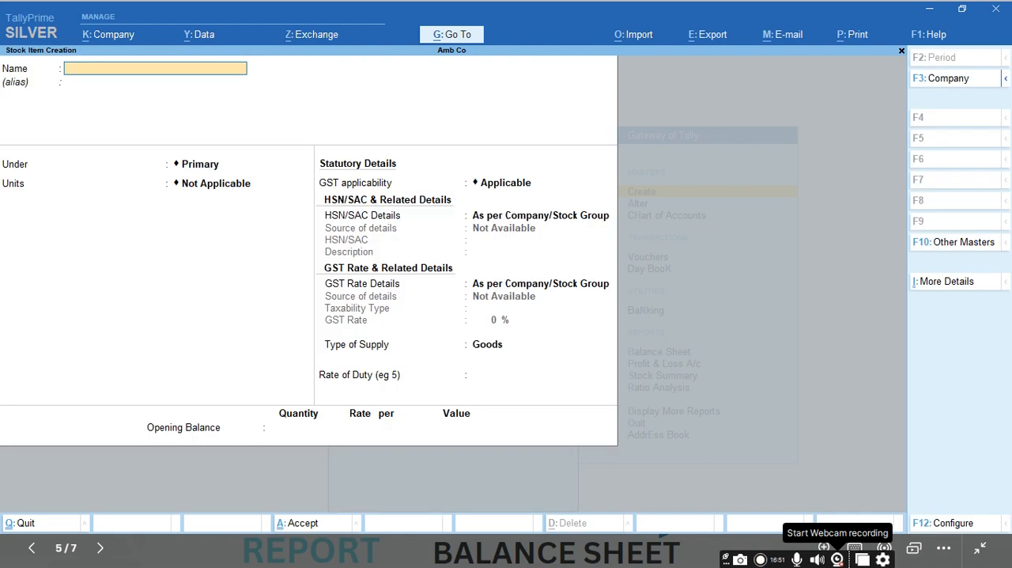
pyautogui.write('Tv')
pyautogui.press('Return')
pyautogui.press('Return')
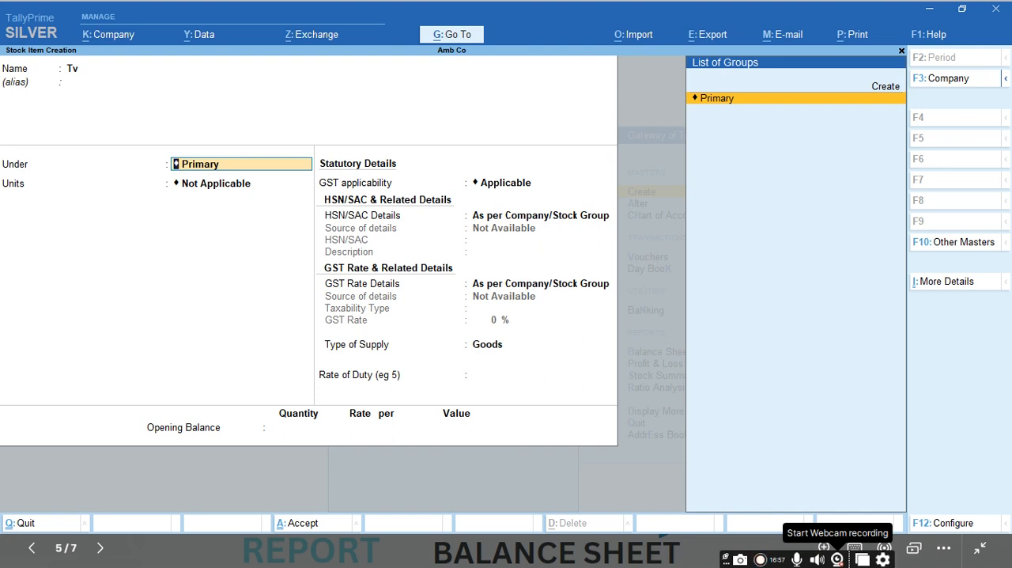
pyautogui.press('Return')
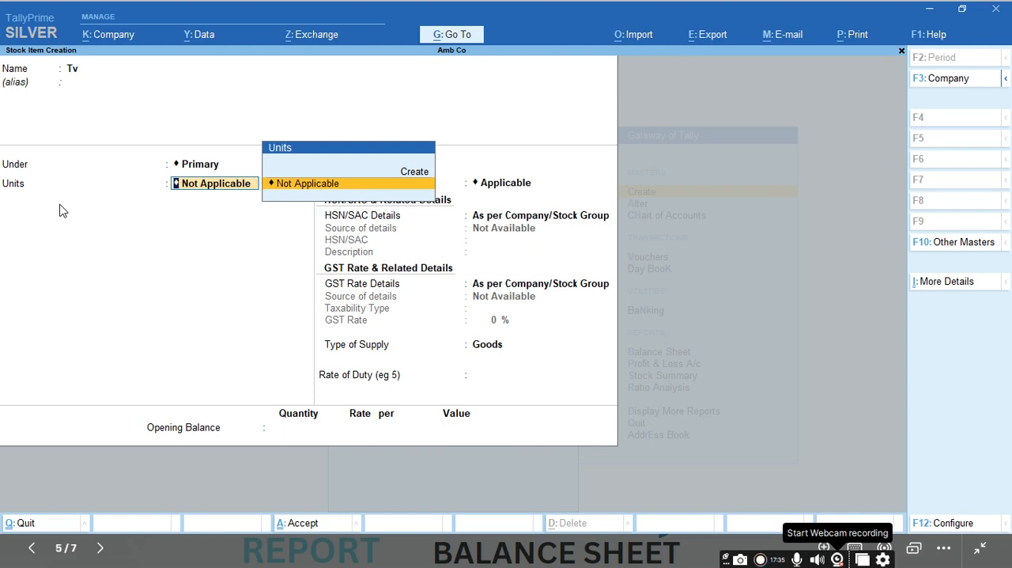
# Step: Start a new simple unit for Tv with the symbol nos and the formal name Numbers
pyautogui.press('Up')
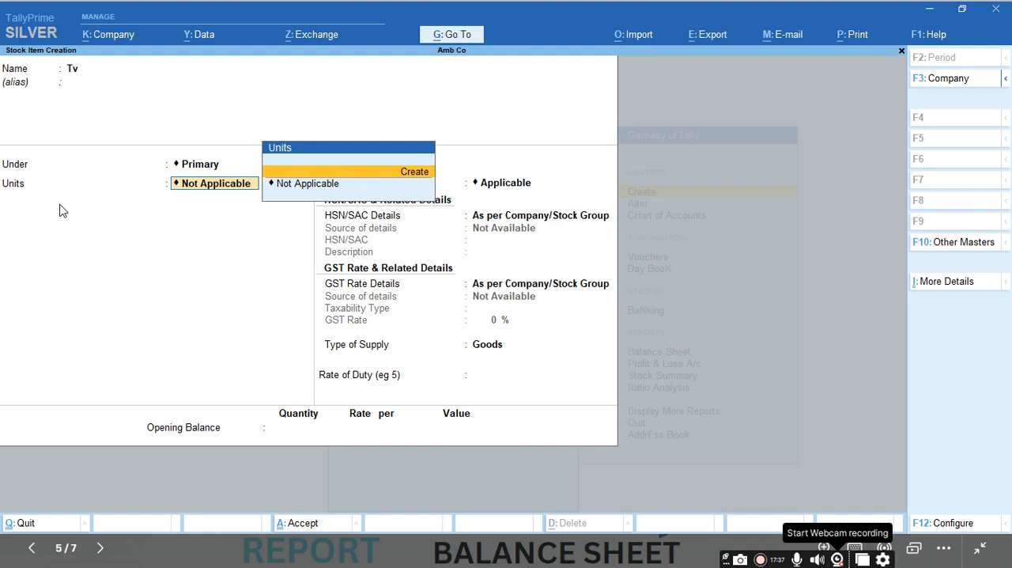
pyautogui.press('Return')
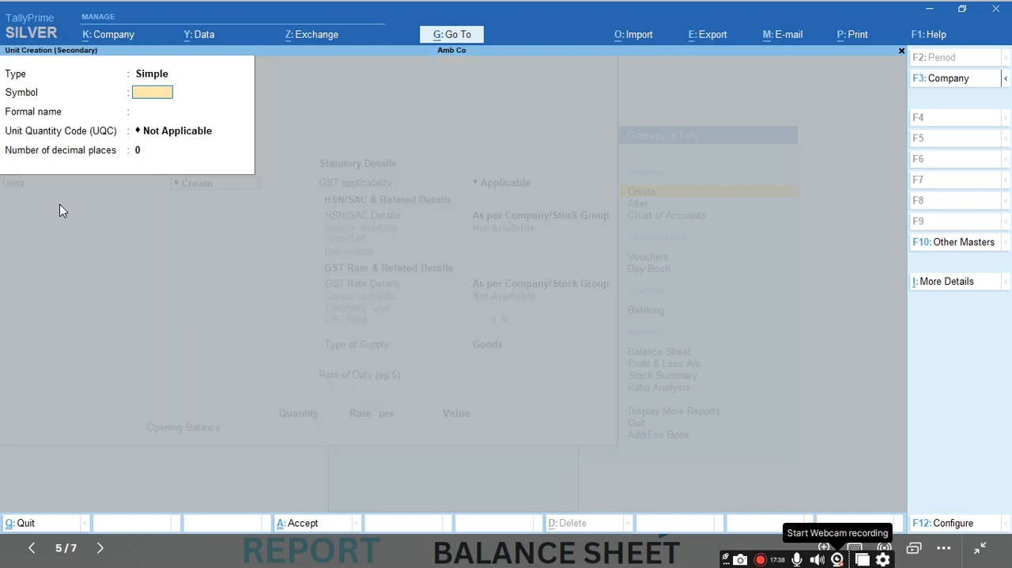
pyautogui.write('nos')
pyautogui.press('Return')
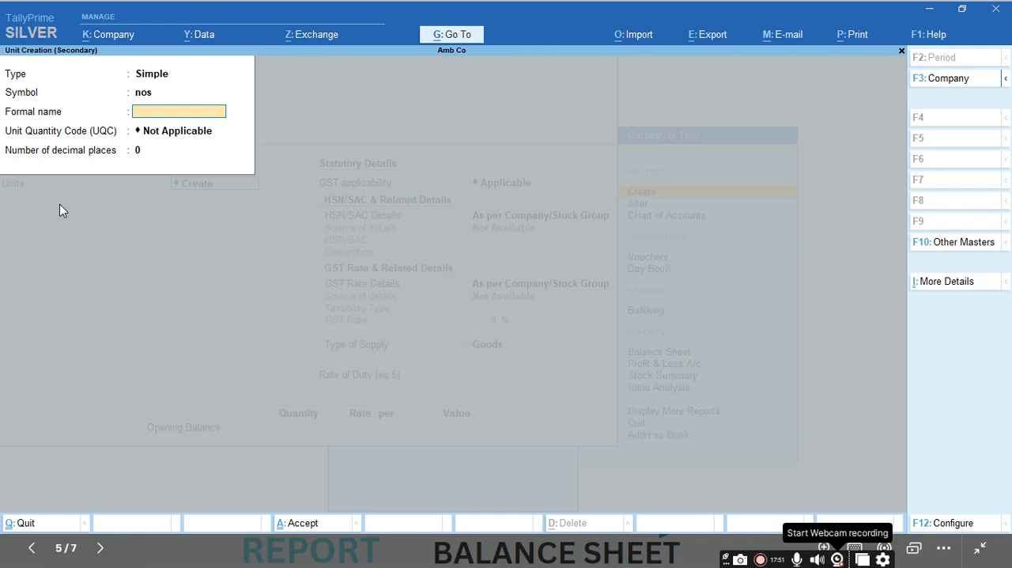
pyautogui.write('Numbers')
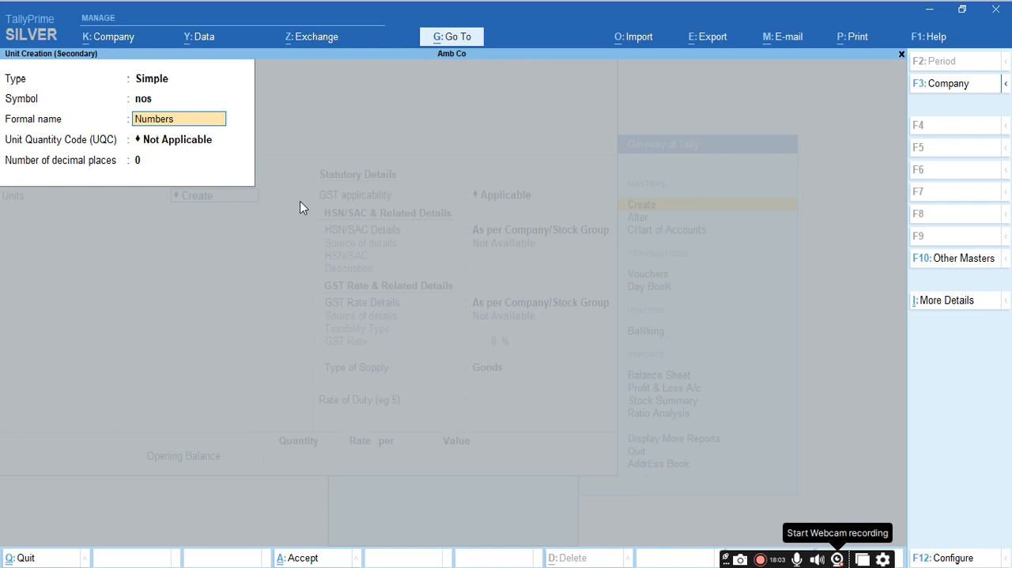
# Step: Leave the unit's quantity code as Not Applicable with 0 decimal places and save the unit
pyautogui.press('Return')
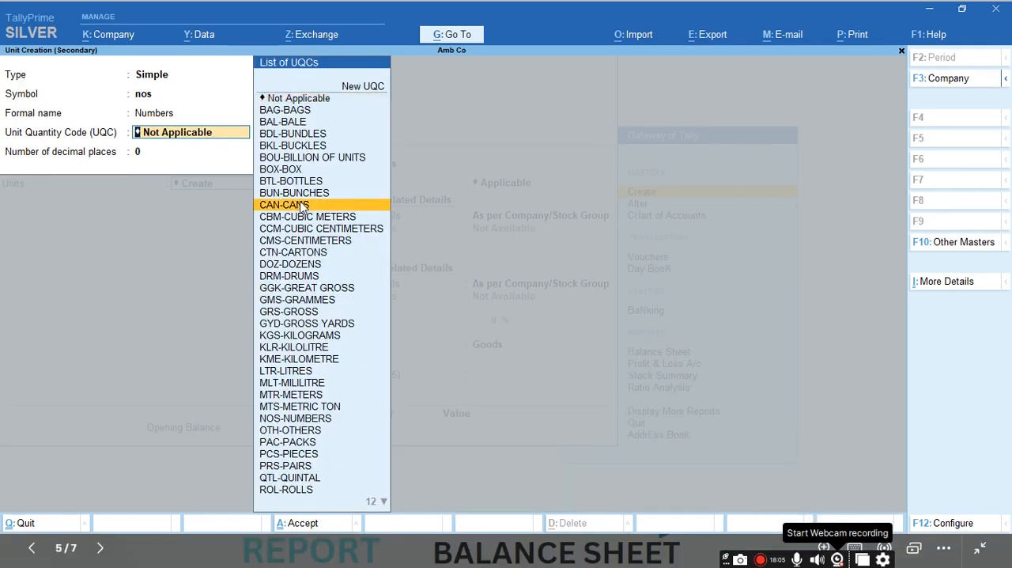
pyautogui.press('Up')
pyautogui.press('Up')
pyautogui.press('Up')
pyautogui.press('Up')
pyautogui.press('Up')
pyautogui.press('Up')
pyautogui.press('Up')
pyautogui.press('Up')
pyautogui.press('Up')
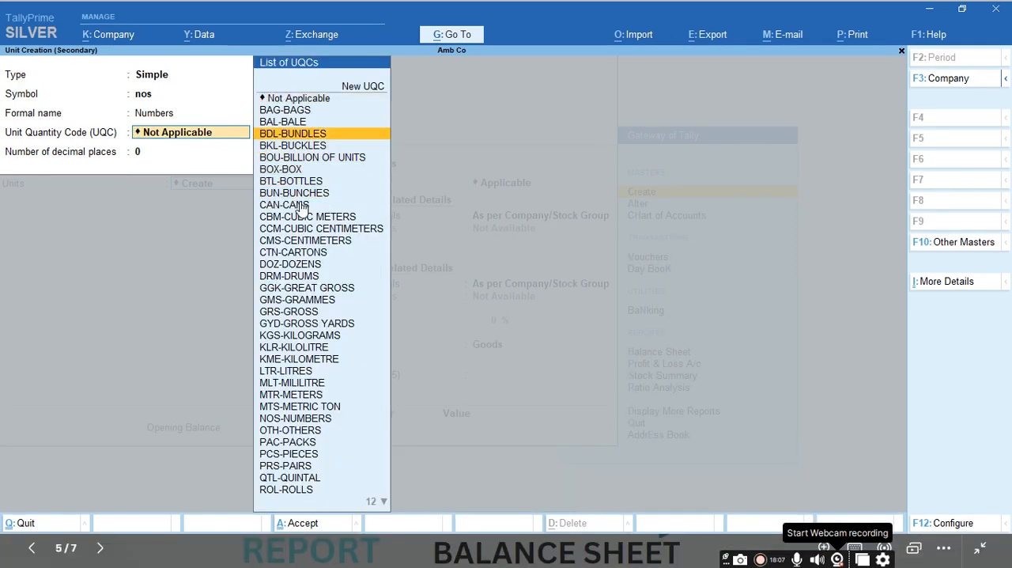
pyautogui.press('Return')
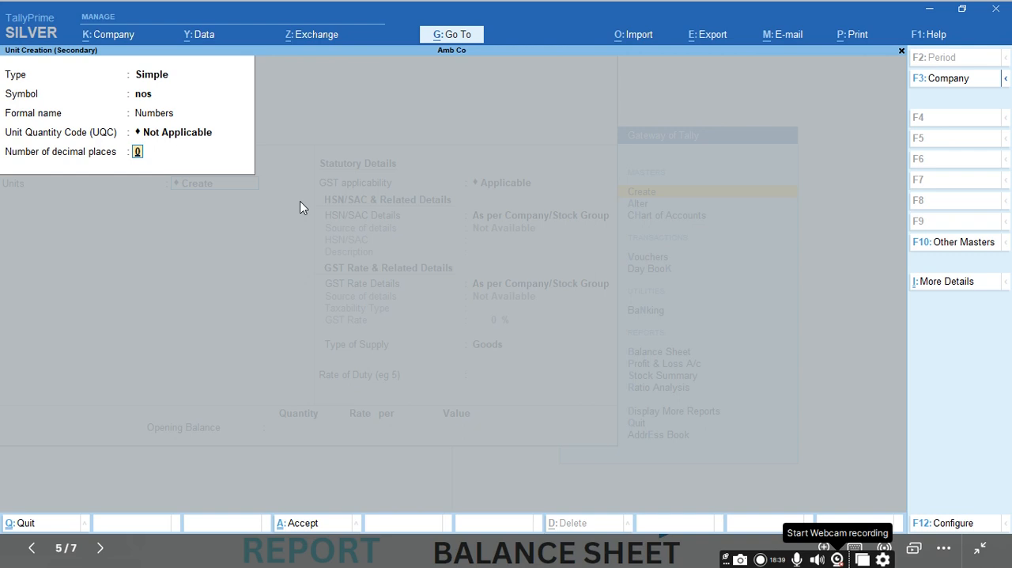
pyautogui.press('Return')
# Step: Keep Tv's default GST details and Goods supply type, save it without an opening balance and return to the Gateway of Tally
pyautogui.press('Return')
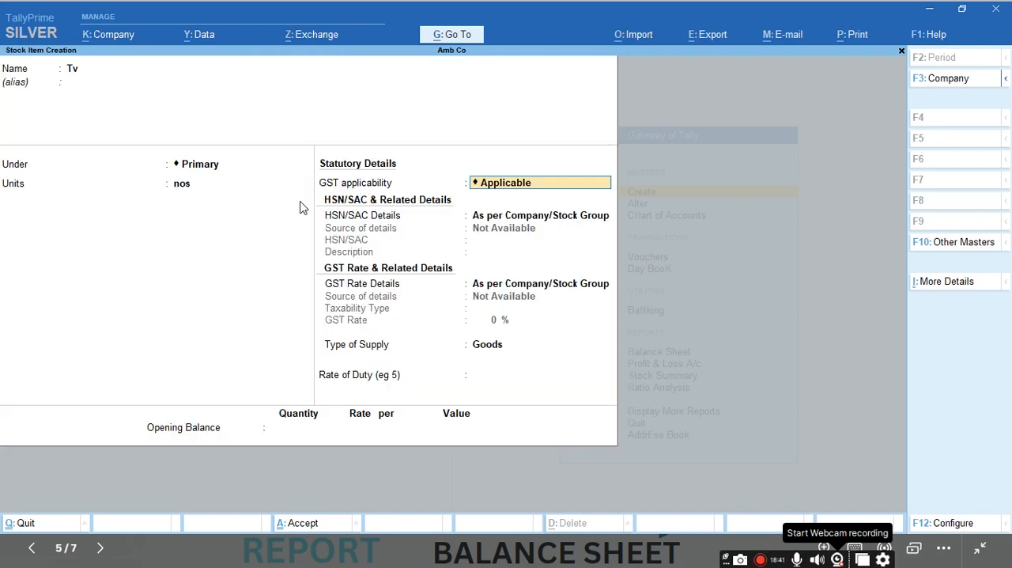
pyautogui.press('Return')
pyautogui.press('Return')
pyautogui.press('Return')
pyautogui.press('Return')
pyautogui.press('Return')
pyautogui.press('Return')
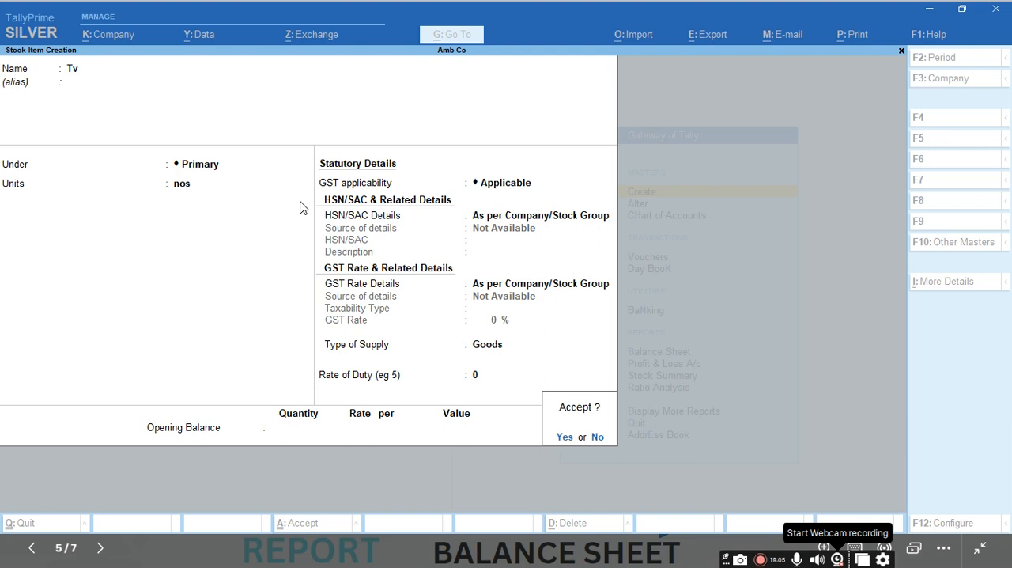
pyautogui.press('Return')
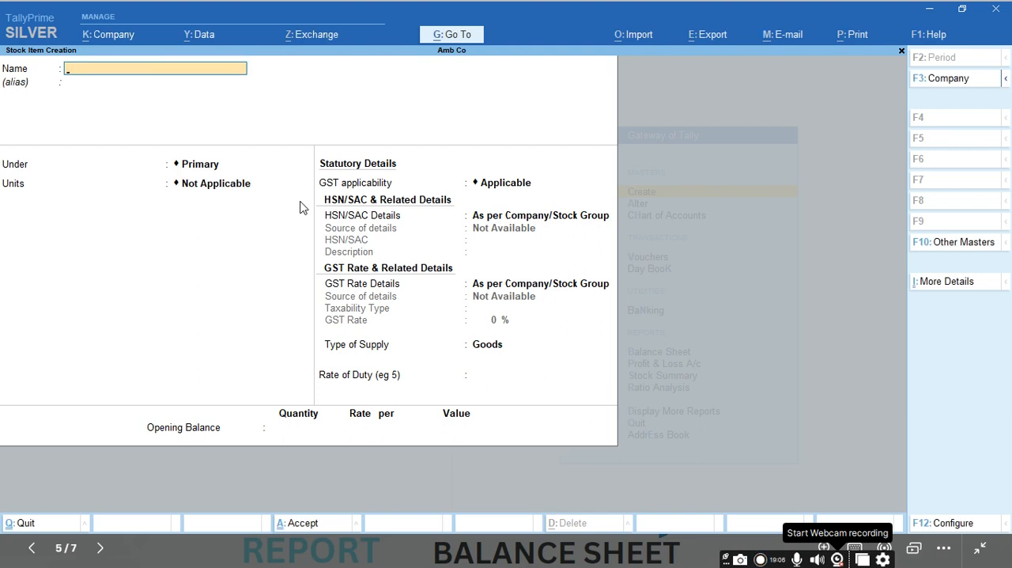
pyautogui.press('Escape')
pyautogui.press('Return')
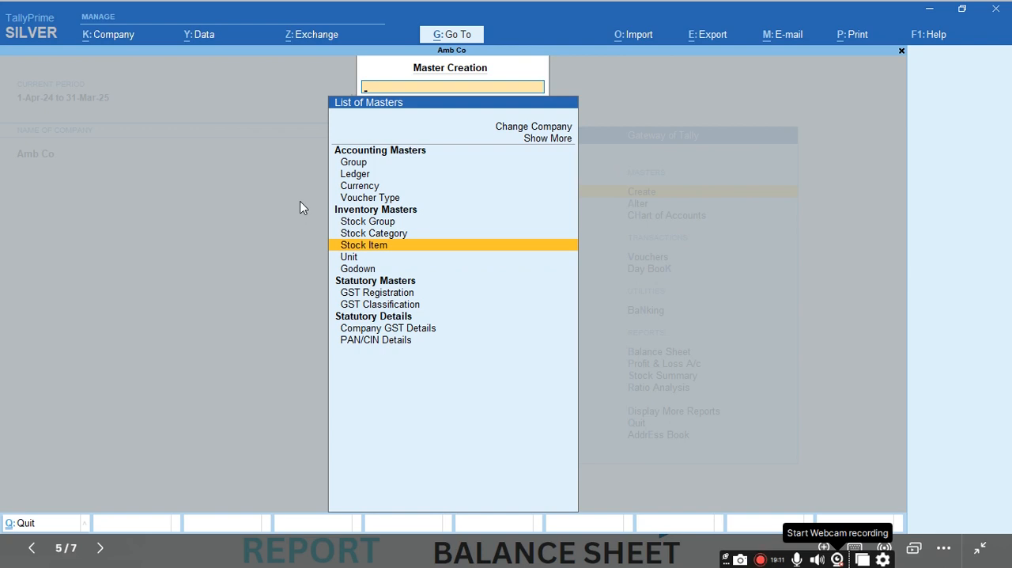
pyautogui.press('Escape')
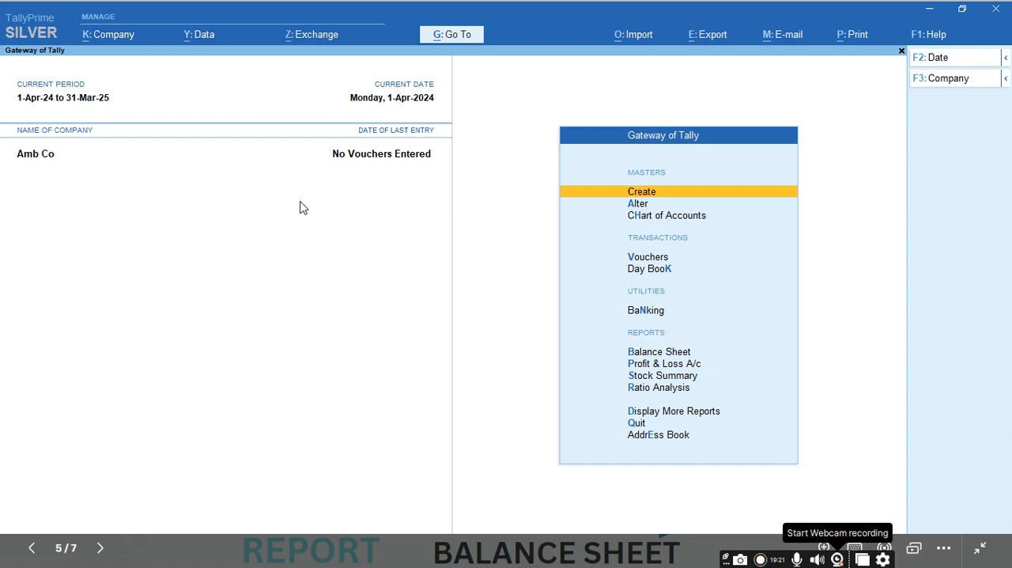
# Step: Open the Eb Charges ledger for alteration, review its details and leave it without saving
pyautogui.press('Down')
pyautogui.press('Return')
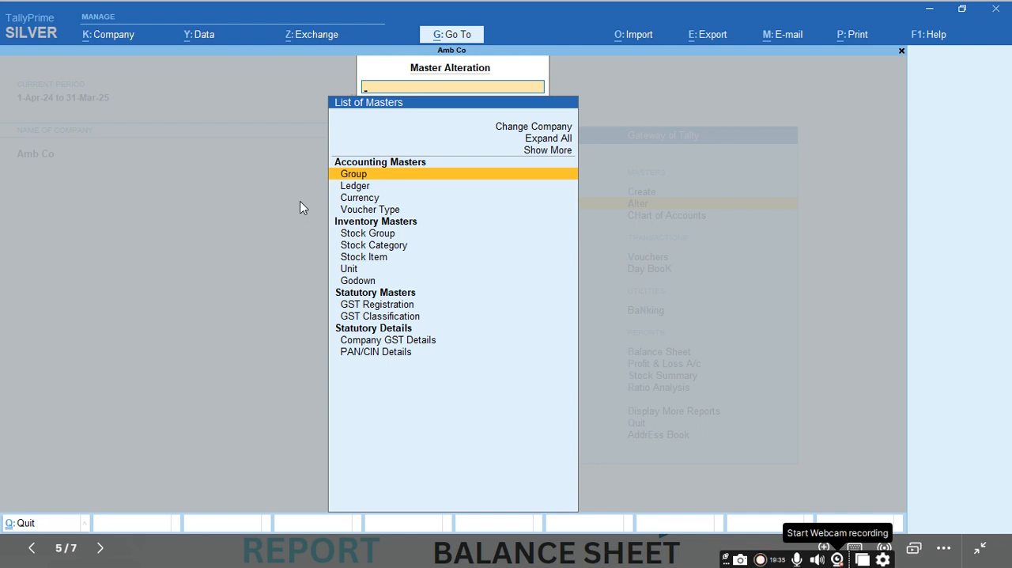
pyautogui.press('Down')
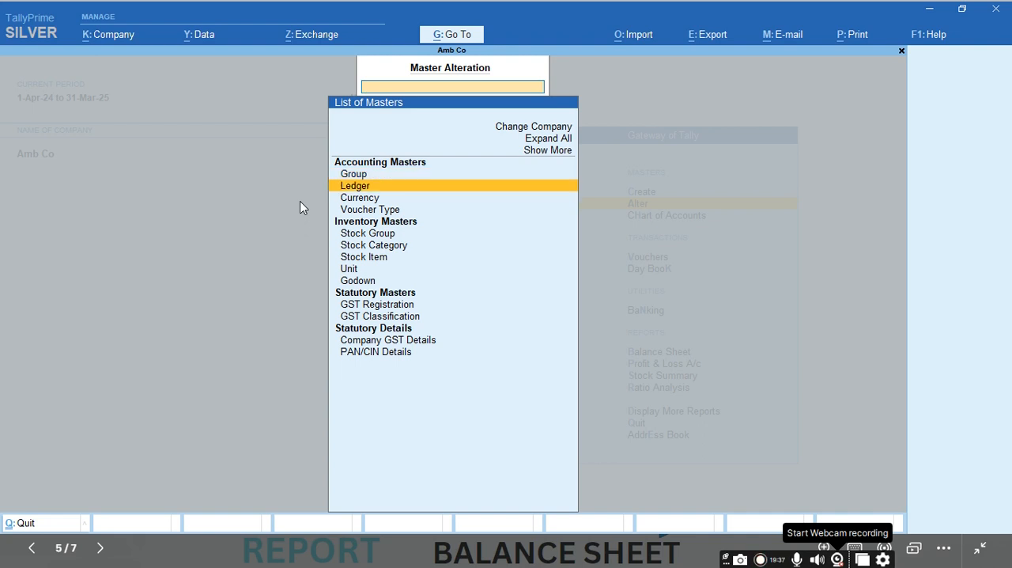
pyautogui.press('Return')
pyautogui.press('Down')
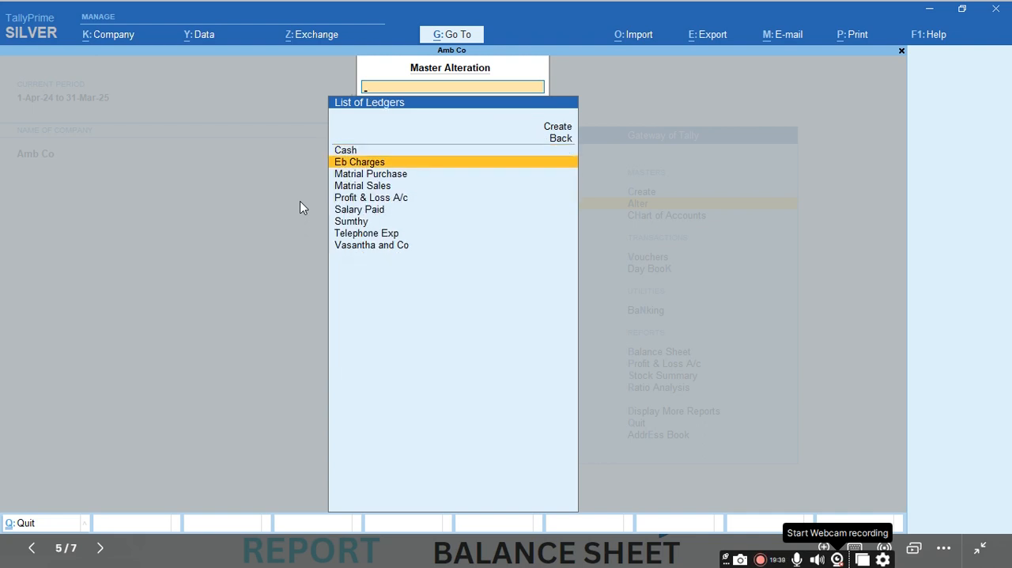
pyautogui.press('Return')
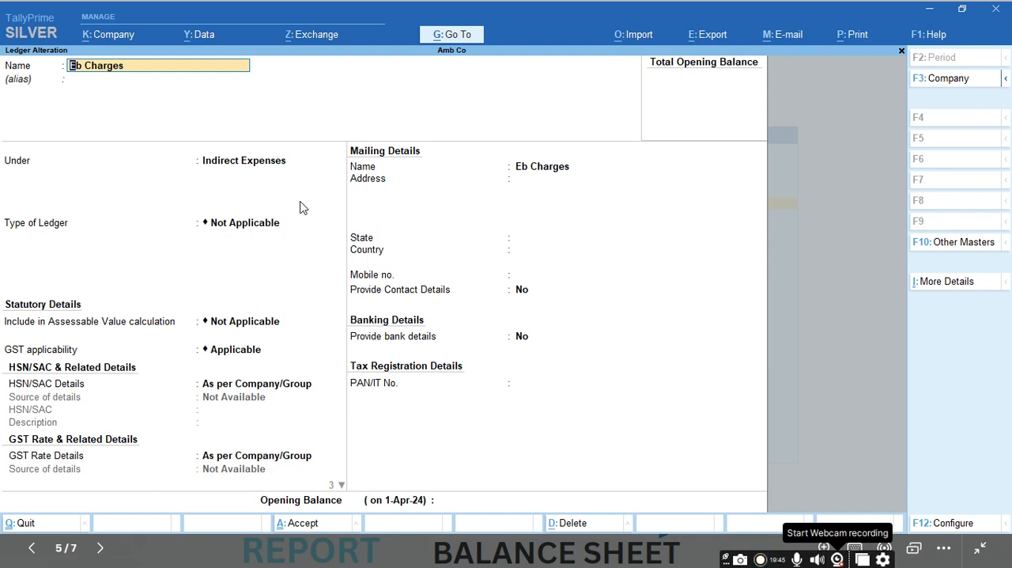
pyautogui.press('Return')
pyautogui.press('Return')
pyautogui.press('Escape')
pyautogui.press('Escape')
pyautogui.press('y')
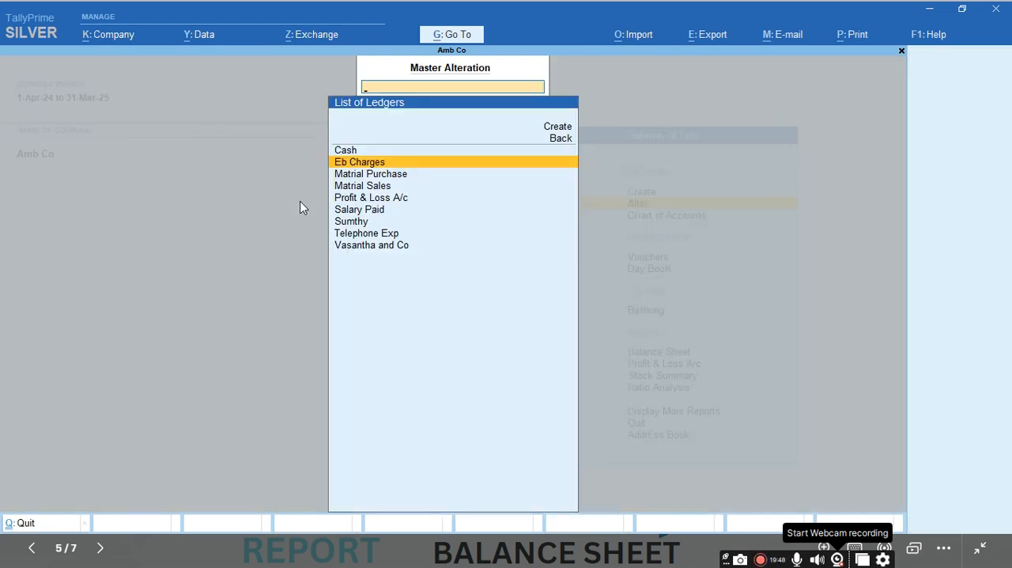
# Step: Open the Tv stock item for alteration and bring up the choices for its units
pyautogui.press('Escape')
pyautogui.press('Down')
pyautogui.press('Down')
pyautogui.press('Down')
pyautogui.press('Down')
pyautogui.press('Down')
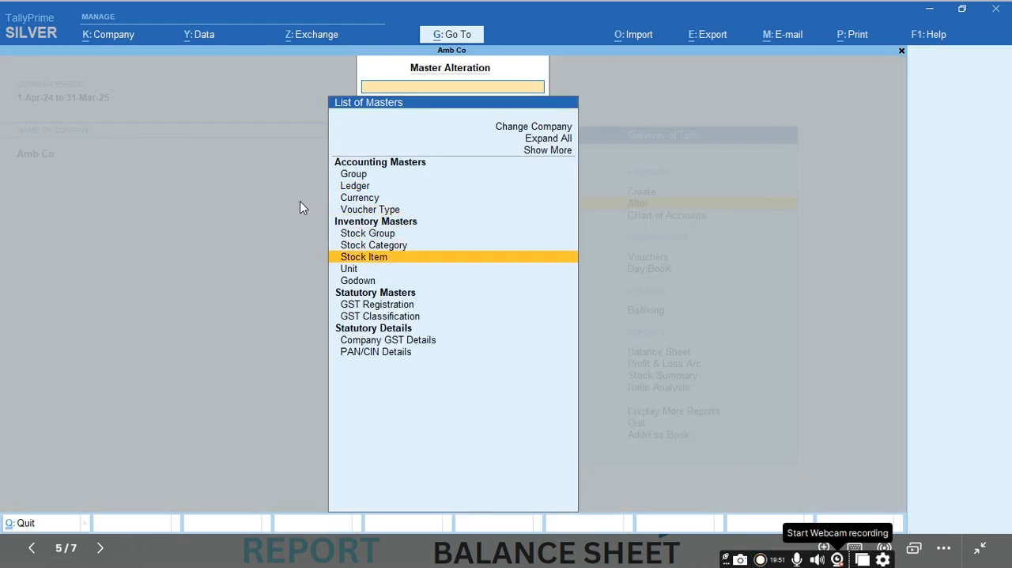
pyautogui.press('Return')
pyautogui.press('Return')
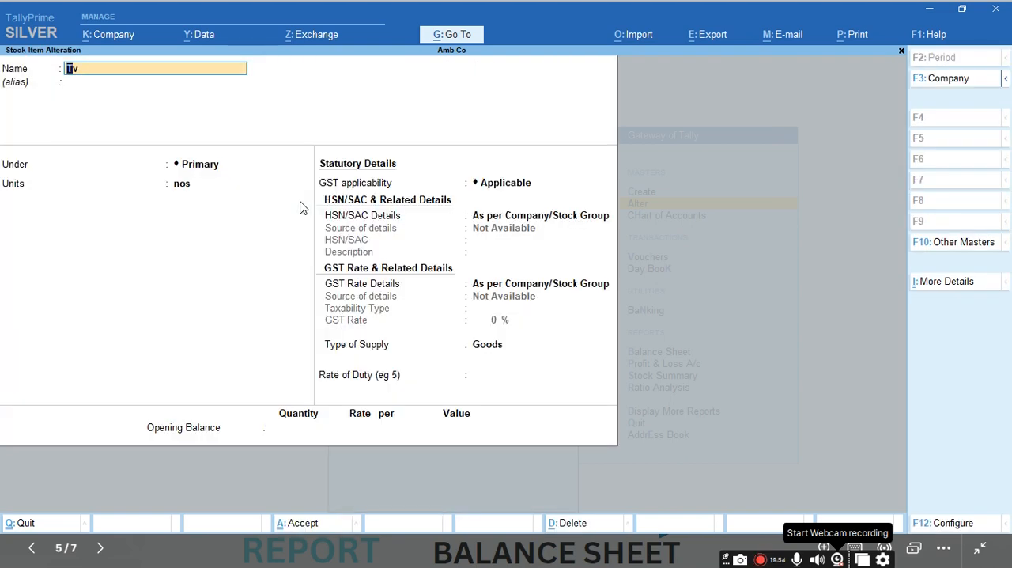
pyautogui.press('Return')
pyautogui.press('Return')
pyautogui.press('Return')
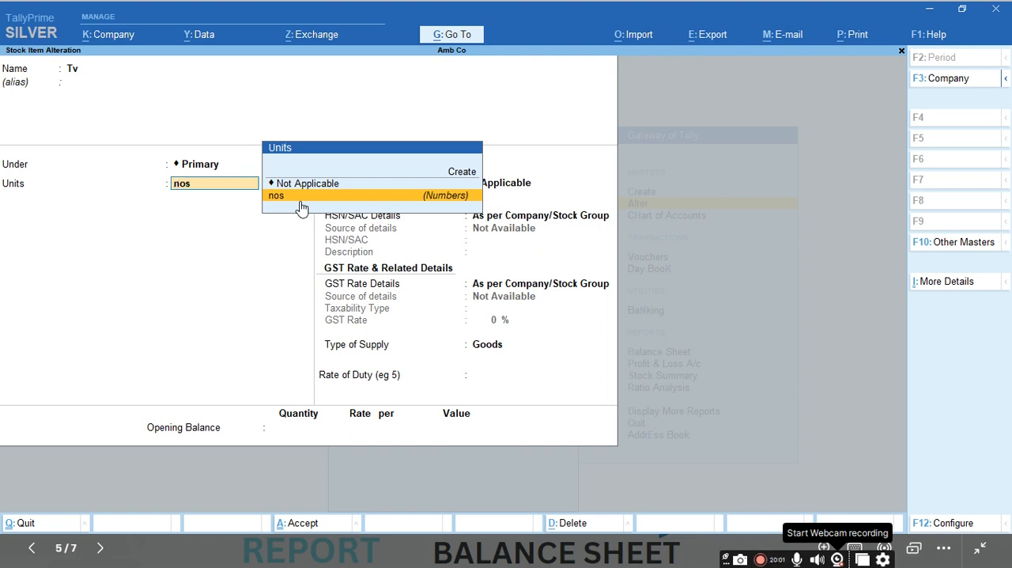
# Step: Look through Tv's unit choices, leave the item without saving and return to the Gateway of Tally
pyautogui.press('Up')
pyautogui.press('Up')
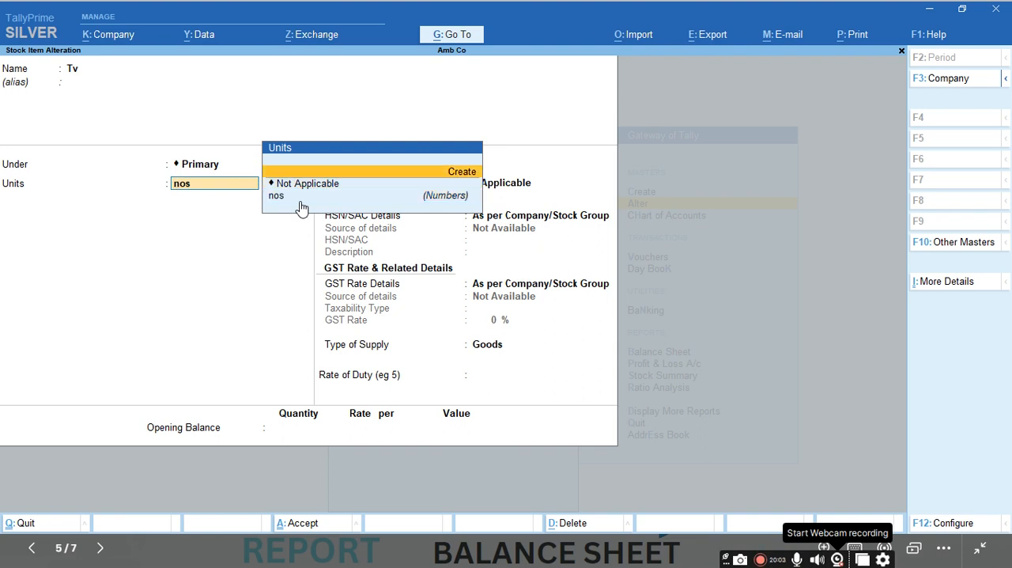
pyautogui.click(299, 201)
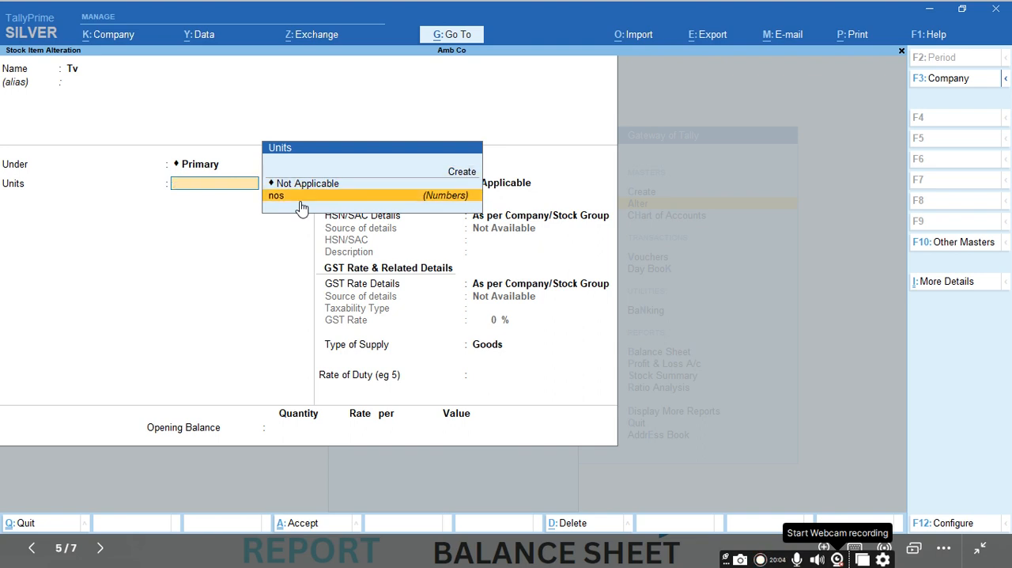
pyautogui.press('Escape')
pyautogui.press('Escape')
pyautogui.press('y')
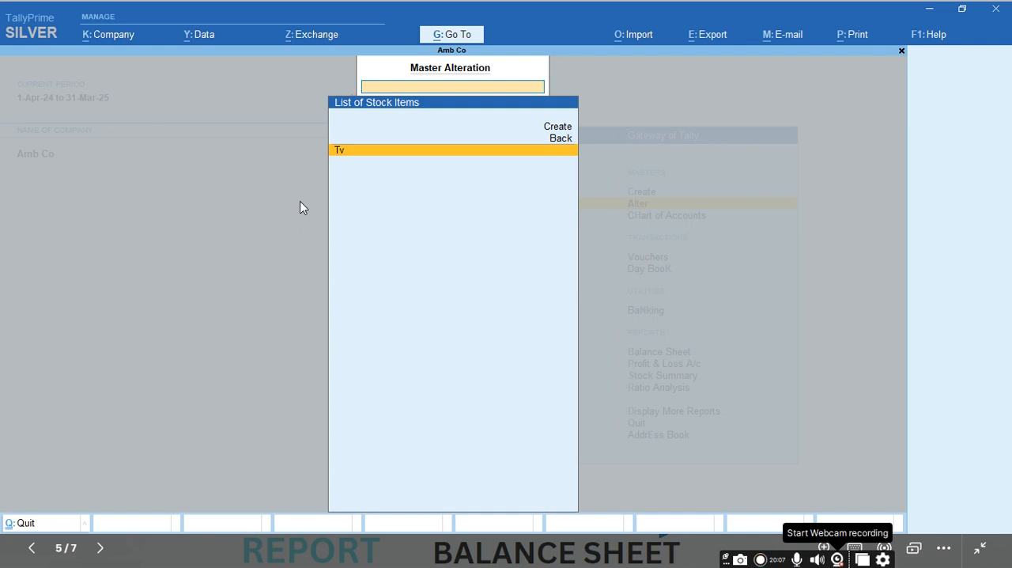
pyautogui.press('Escape')
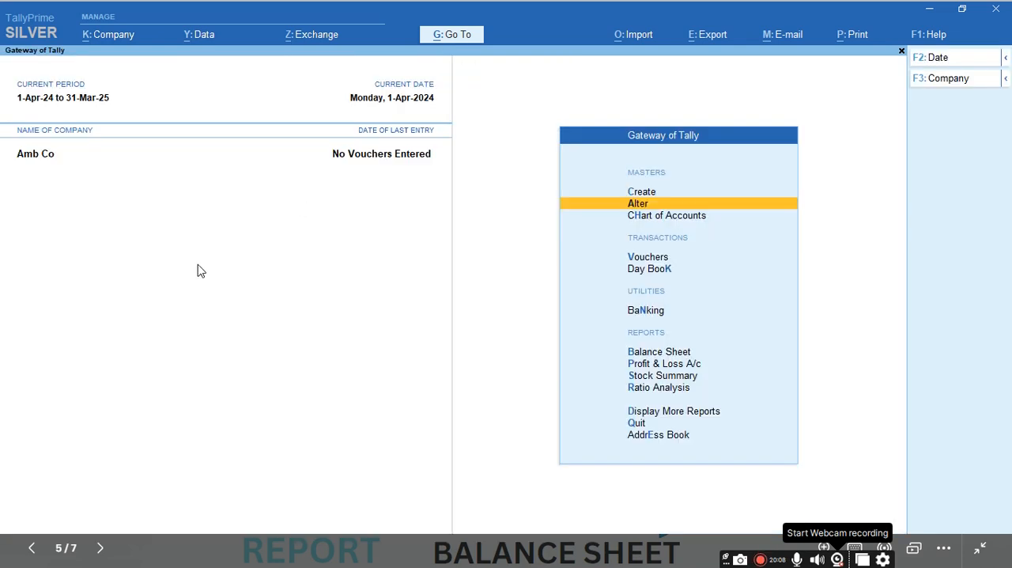